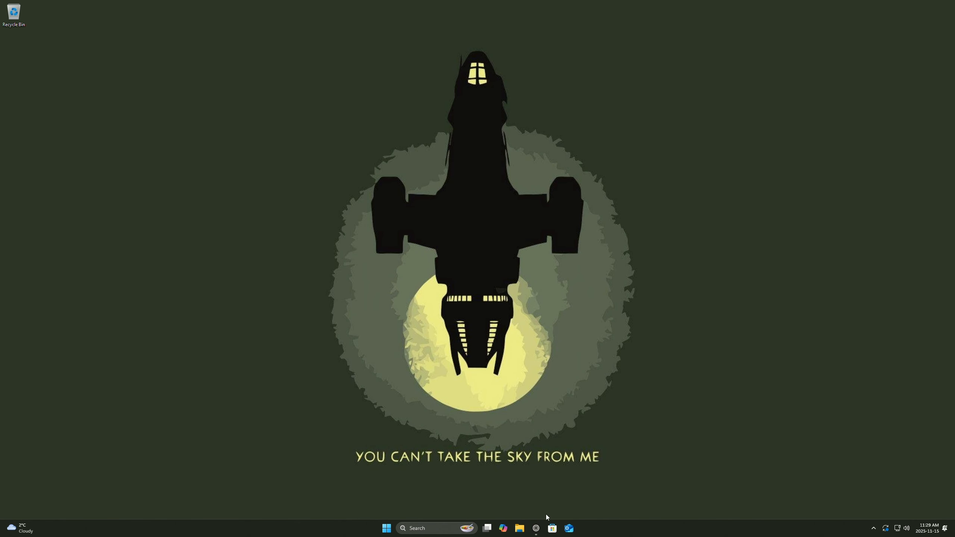
# - In the web browser, download the Fedora KDE Plasma Desktop 43 Live ISO for Intel and AMD x86_64 systems from the Fedora site
pyautogui.click(536, 528)
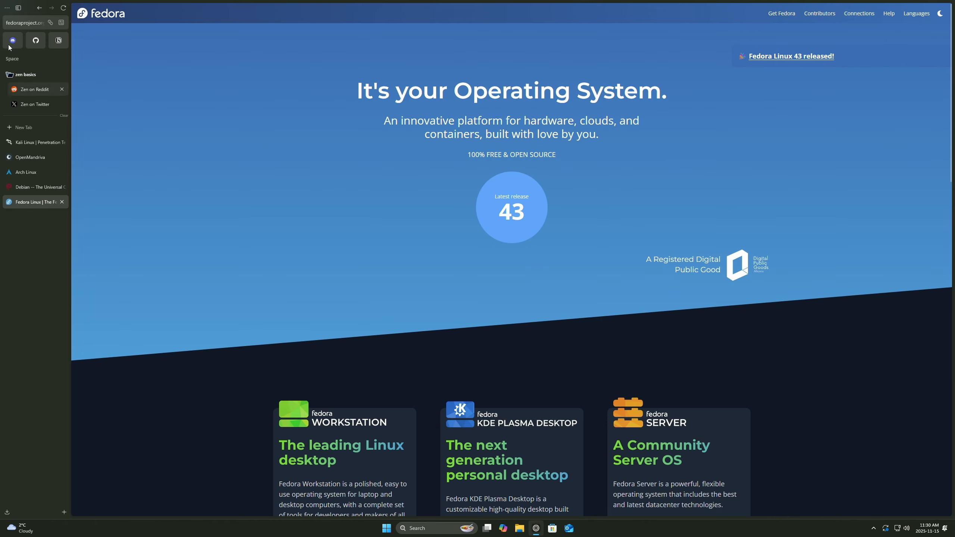
pyautogui.click(25, 22)
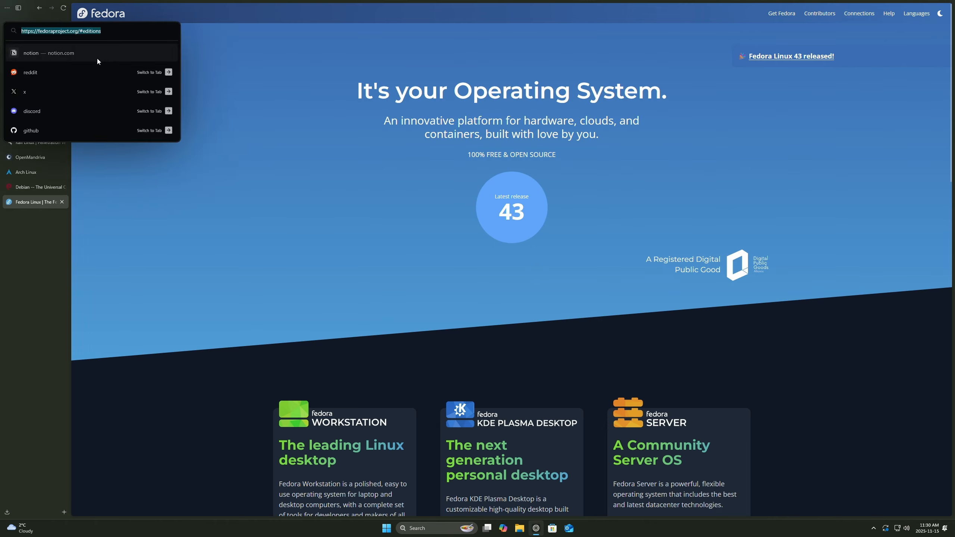
pyautogui.click(861, 203)
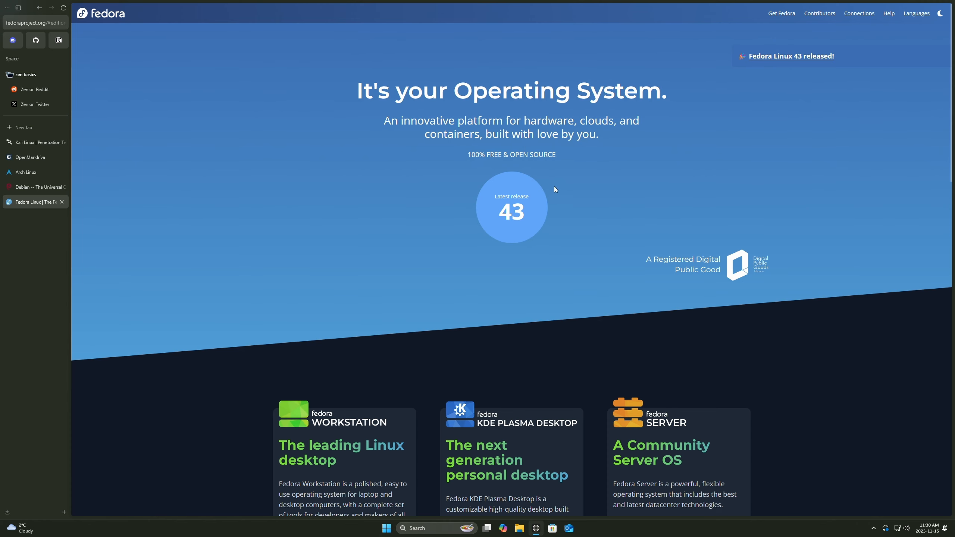
pyautogui.scroll(-7, 475, 184)
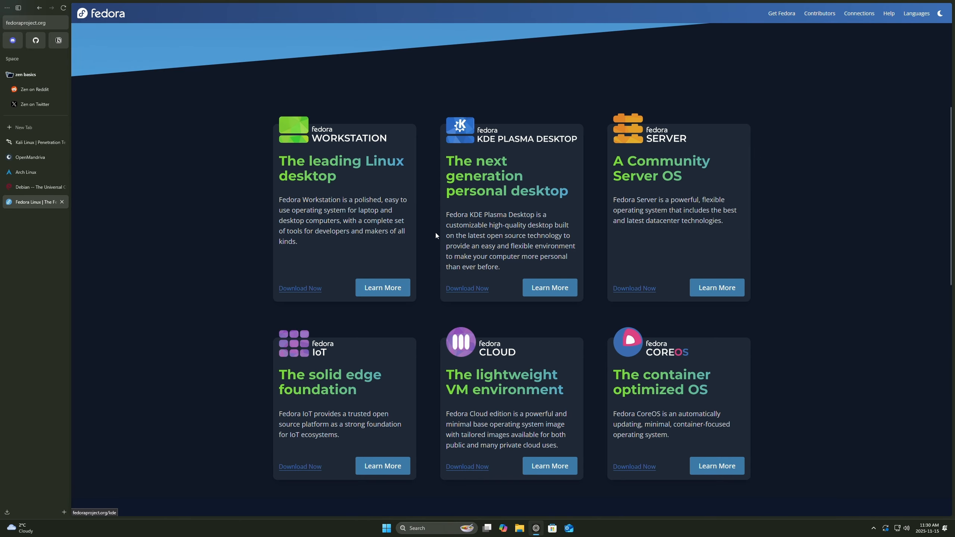
pyautogui.click(468, 288)
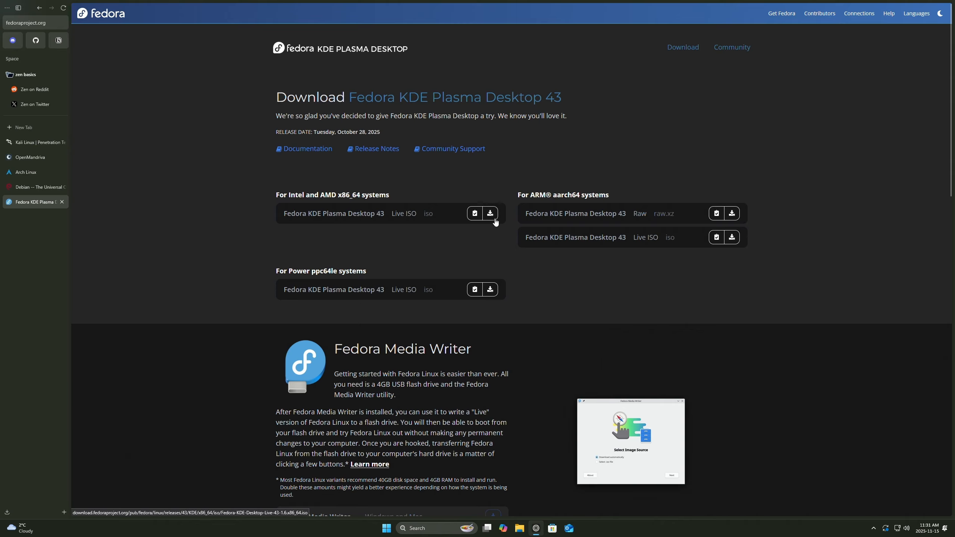
pyautogui.click(490, 214)
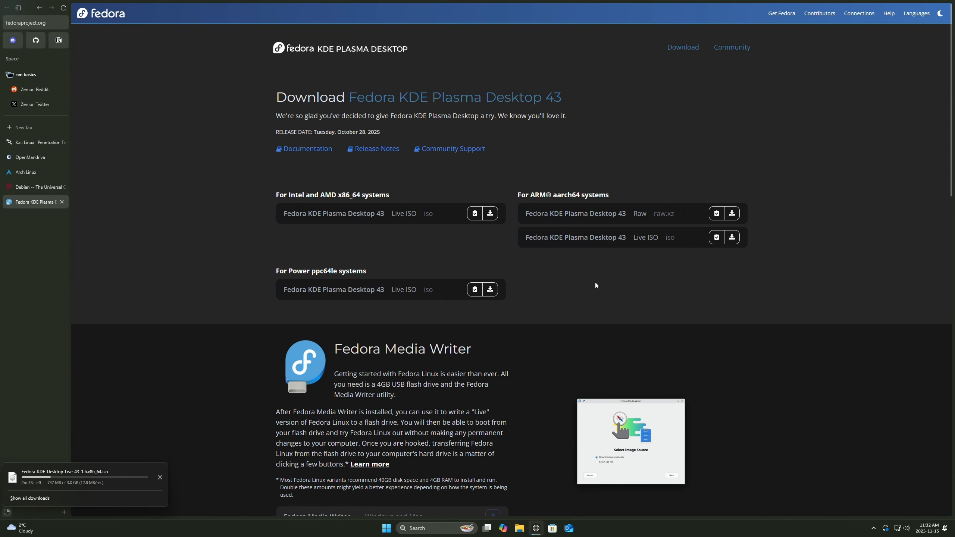
# - Look over the Fedora Media Writer section of the download page and close the browser
pyautogui.scroll(-6, 595, 282)
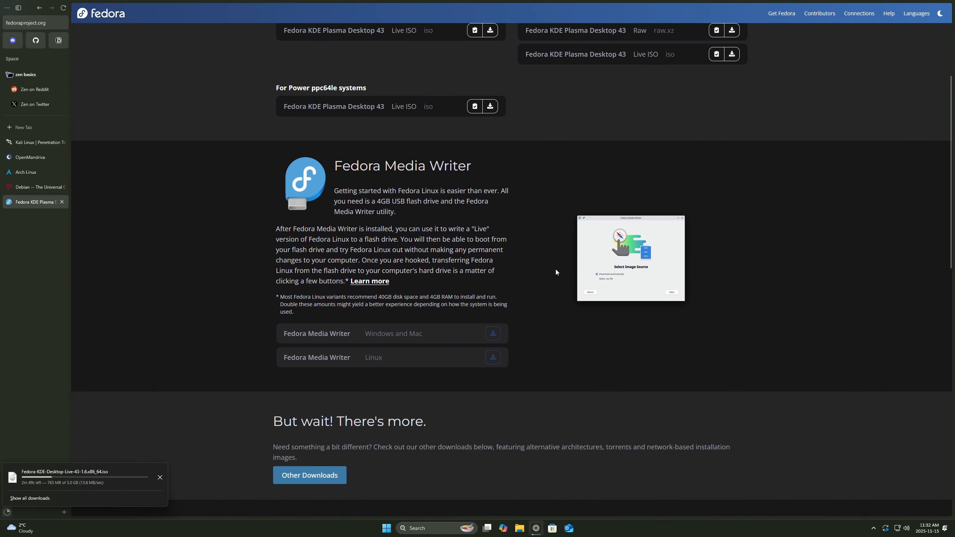
pyautogui.scroll(-1, 548, 264)
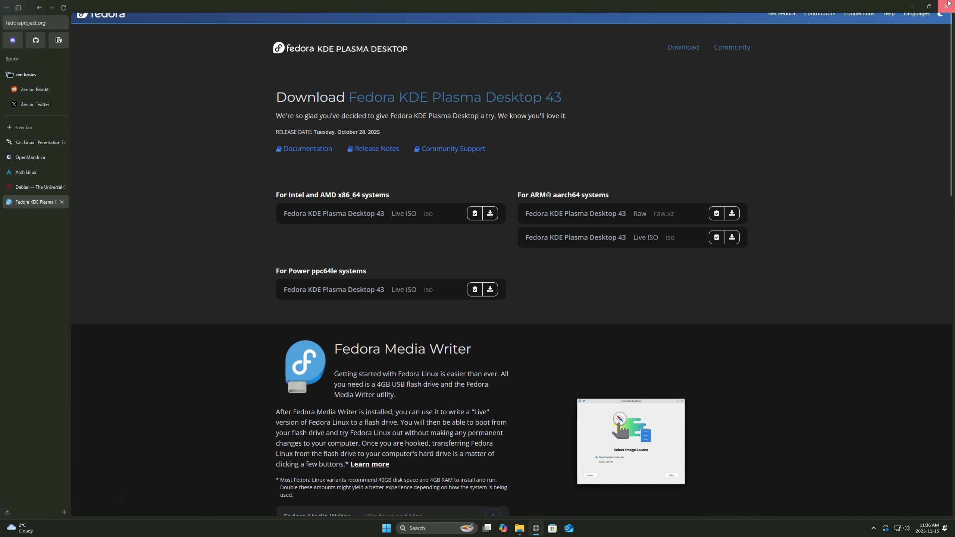
pyautogui.click(945, 7)
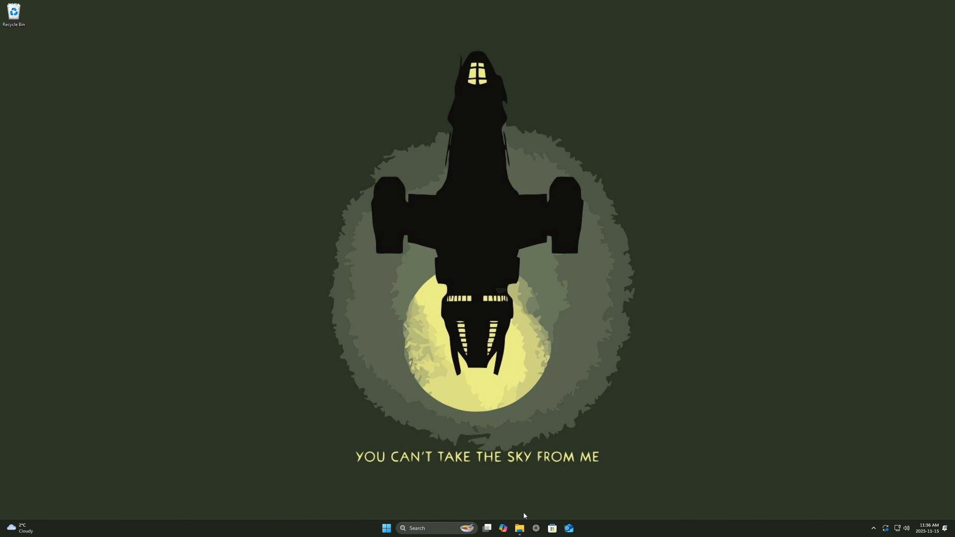
# - In File Explorer, copy the Fedora-KDE-Desktop-Live-43-1.6.x86_64 image from Downloads to the Ventoy (G:) drive
pyautogui.click(520, 528)
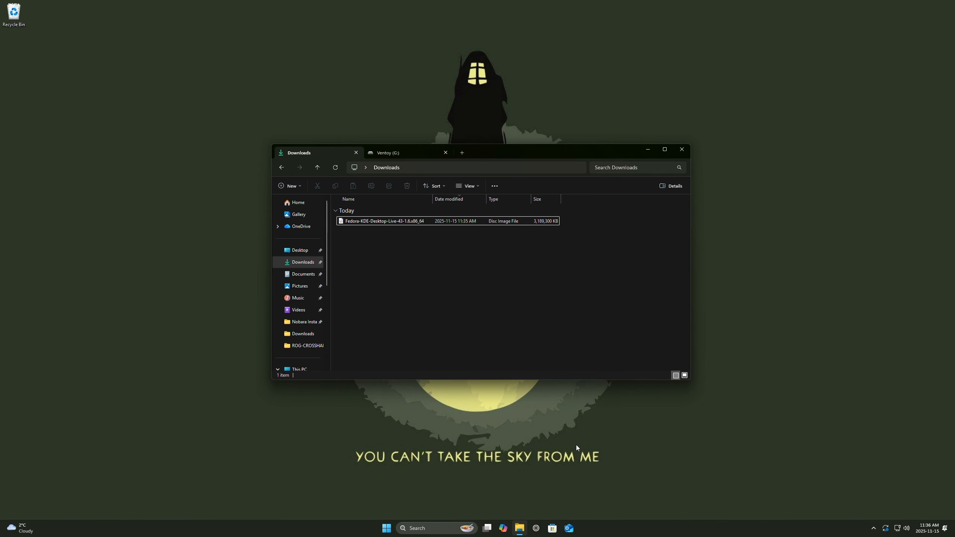
pyautogui.rightClick(367, 224)
pyautogui.click(405, 233)
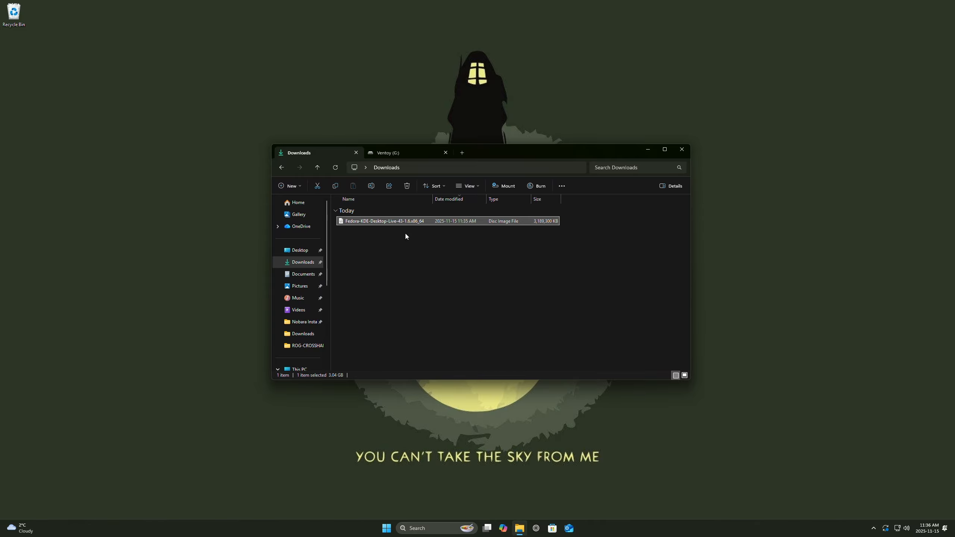
pyautogui.click(393, 153)
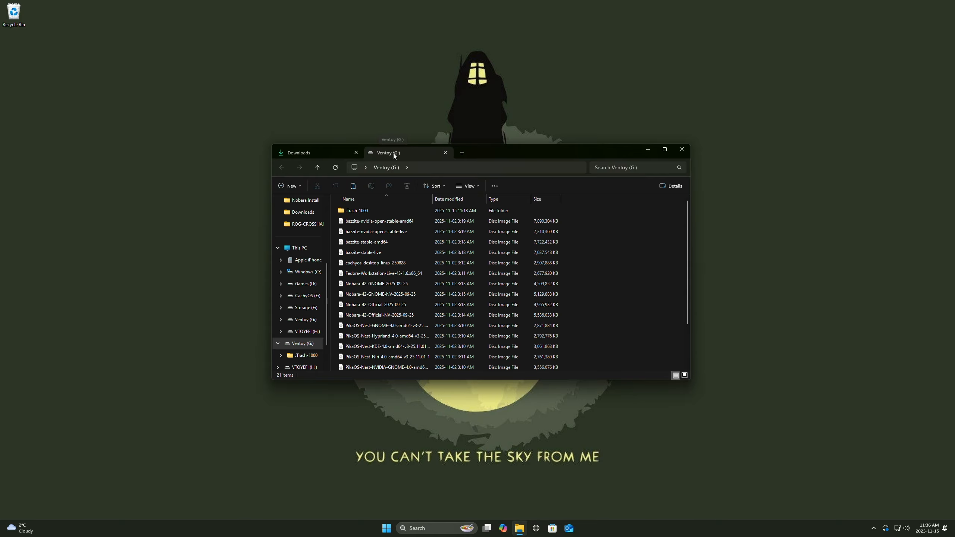
pyautogui.rightClick(611, 228)
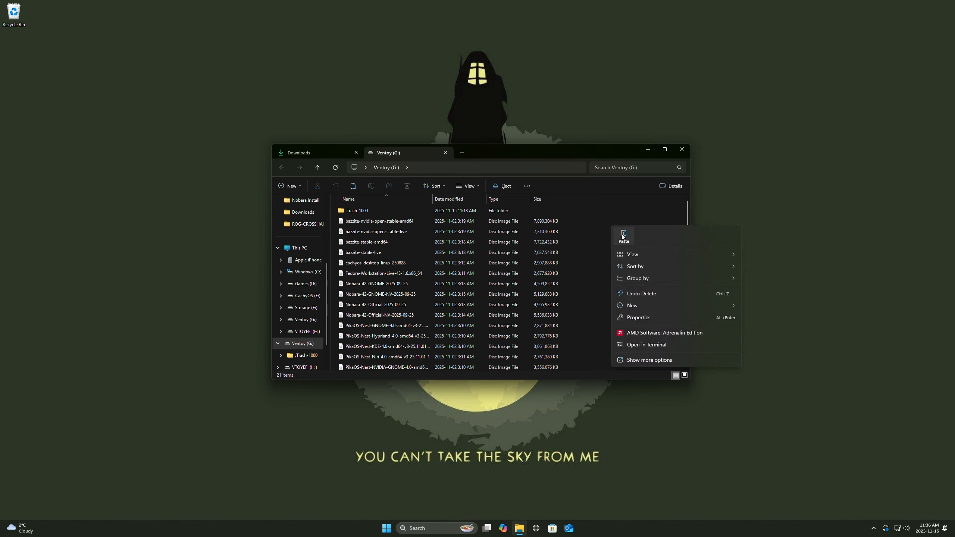
pyautogui.click(627, 235)
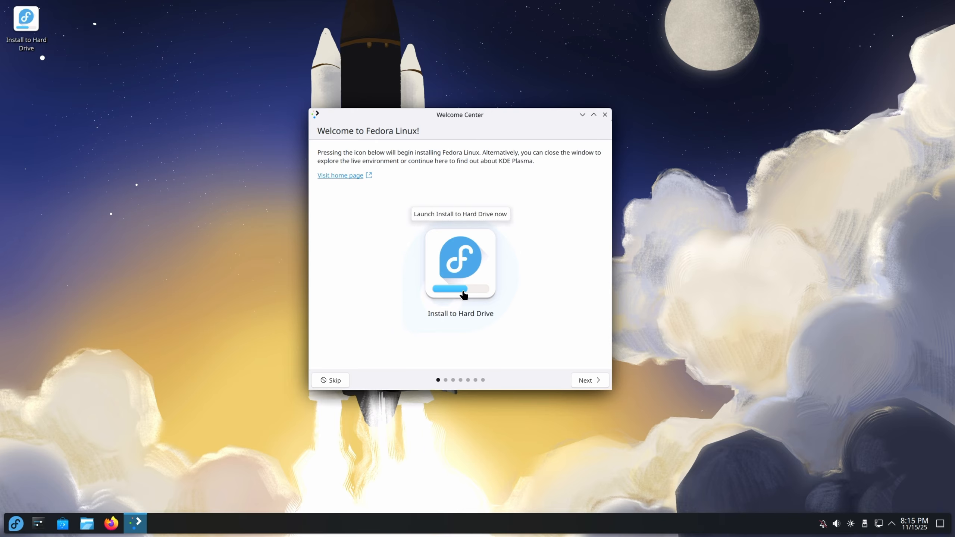
# - Page through the first Welcome Center screens as far as Powerful When Needed, return to the start and skip the tour
pyautogui.click(581, 385)
pyautogui.click(581, 381)
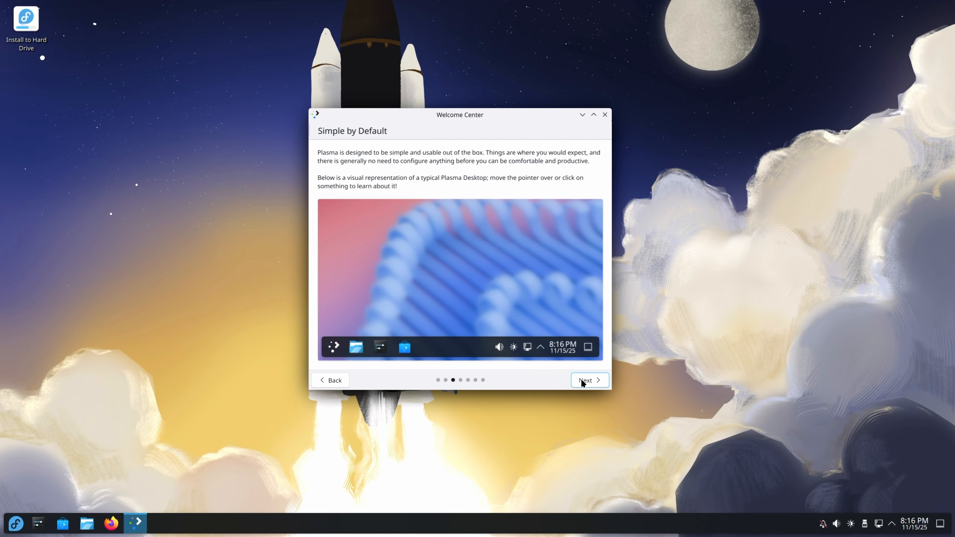
pyautogui.click(582, 381)
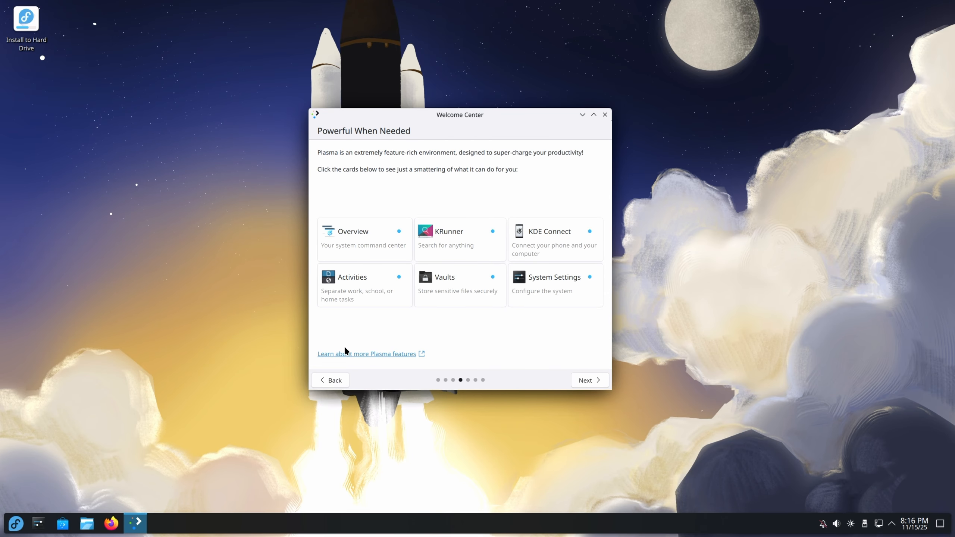
pyautogui.click(343, 379)
pyautogui.click(343, 380)
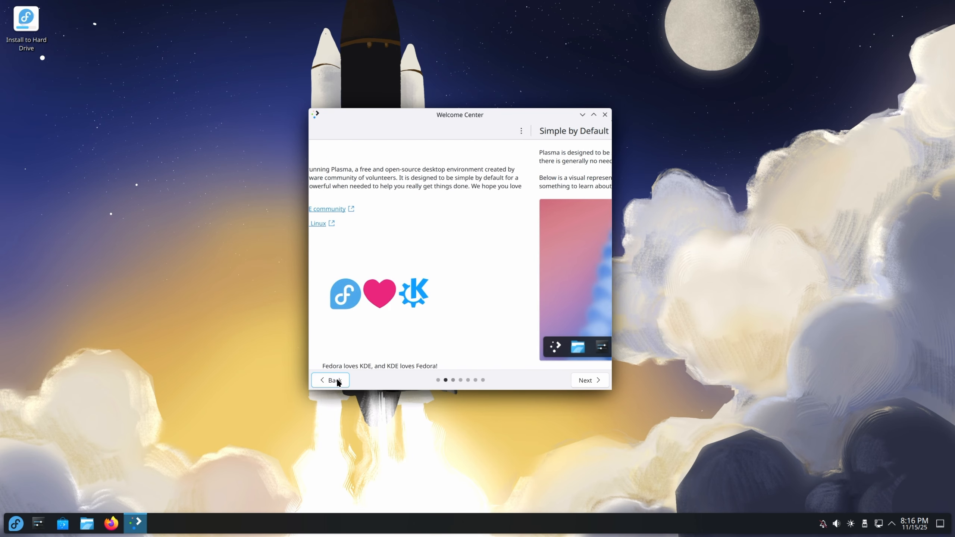
pyautogui.click(343, 381)
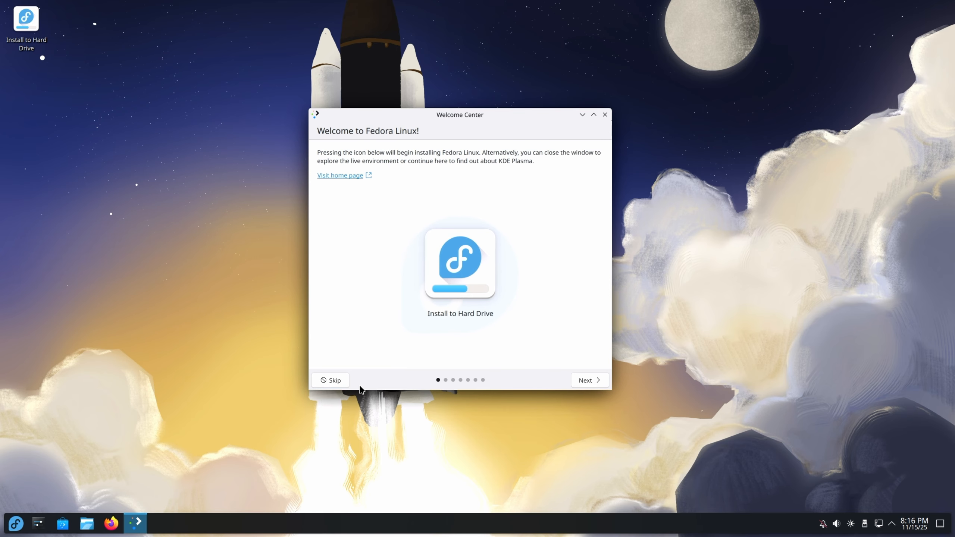
pyautogui.click(322, 380)
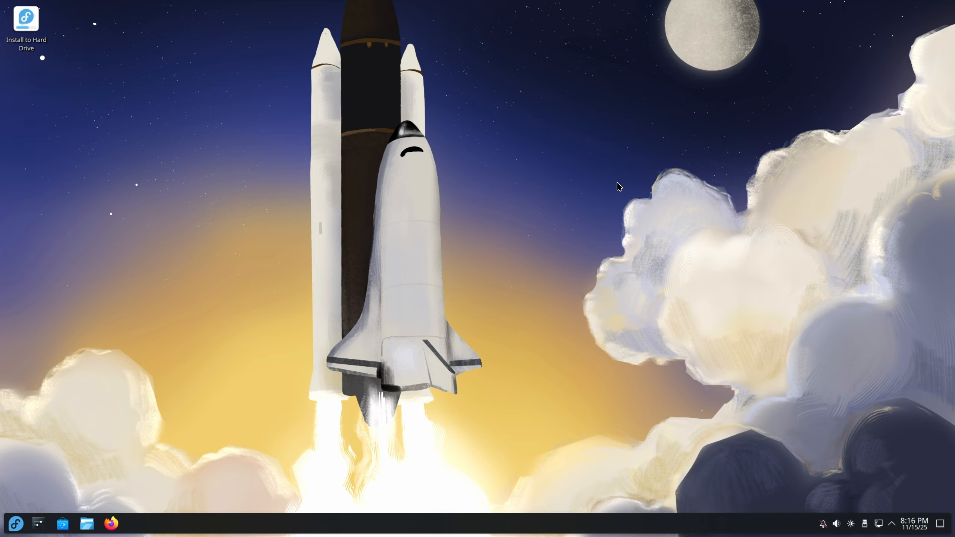
# - Find and launch KDE Partition Manager
pyautogui.press('super')
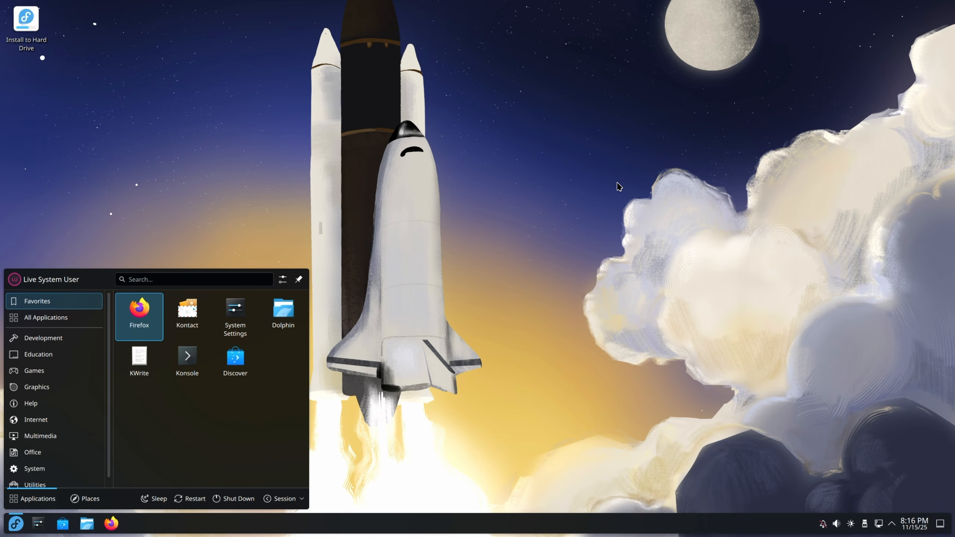
pyautogui.write('parti')
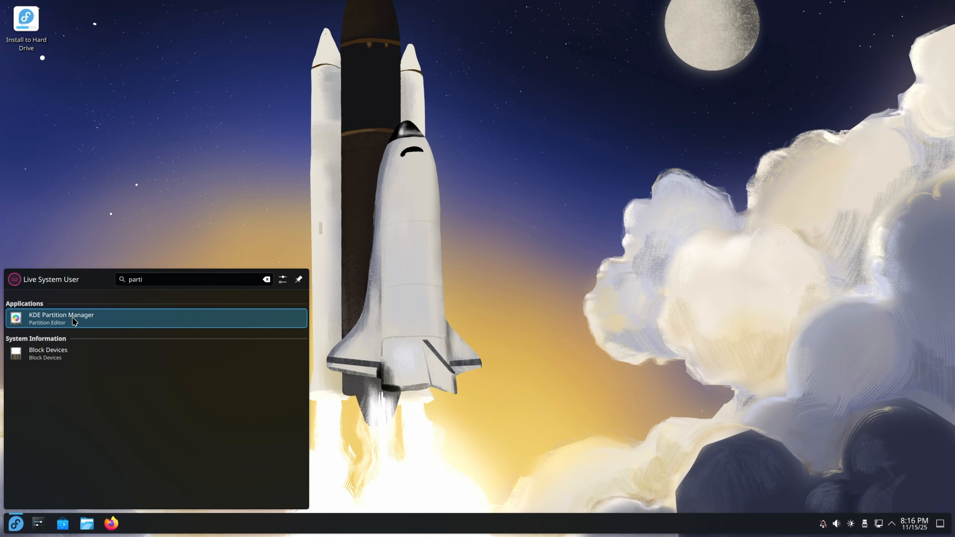
pyautogui.click(116, 320)
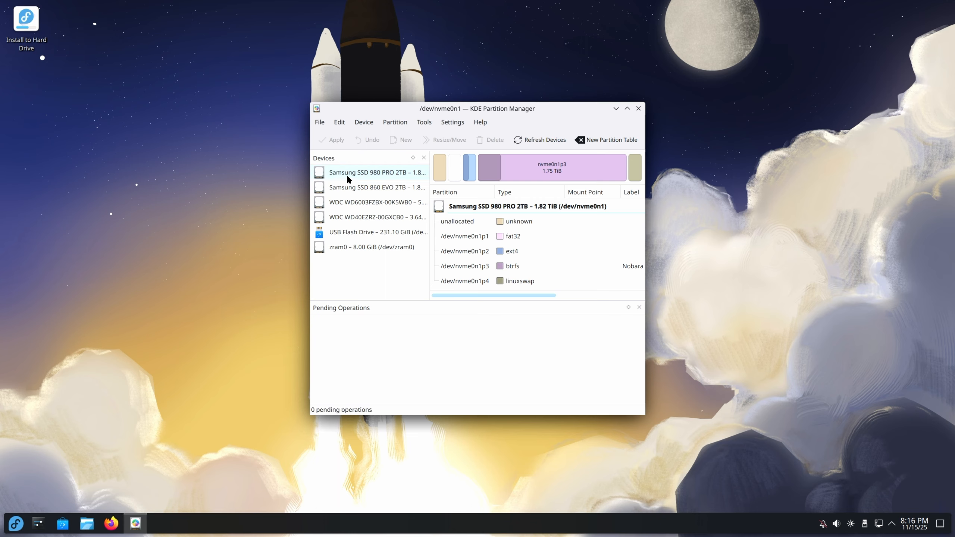
# - Select the /dev/sda2 NTFS partition on the Samsung SSD 860 EVO 2TB and check its label and partition name
pyautogui.click(390, 188)
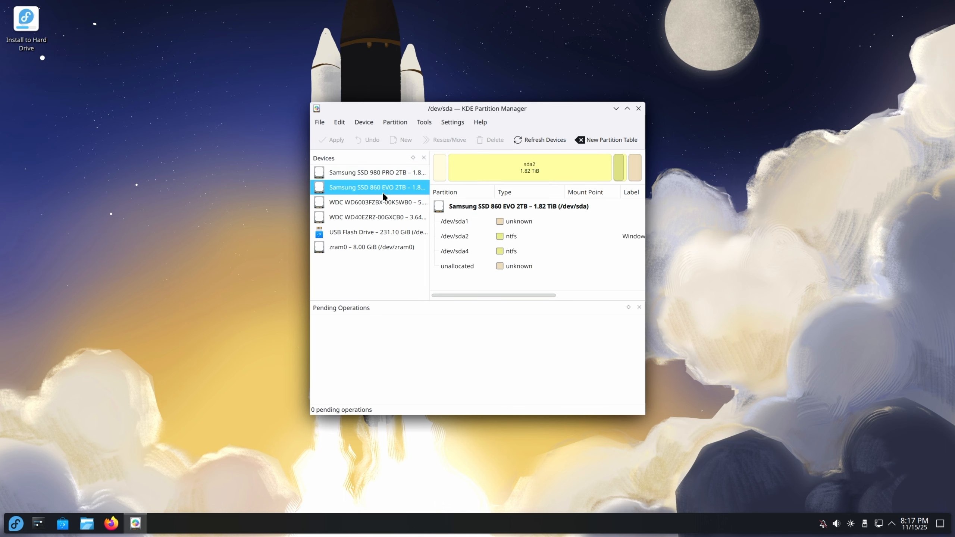
pyautogui.click(555, 175)
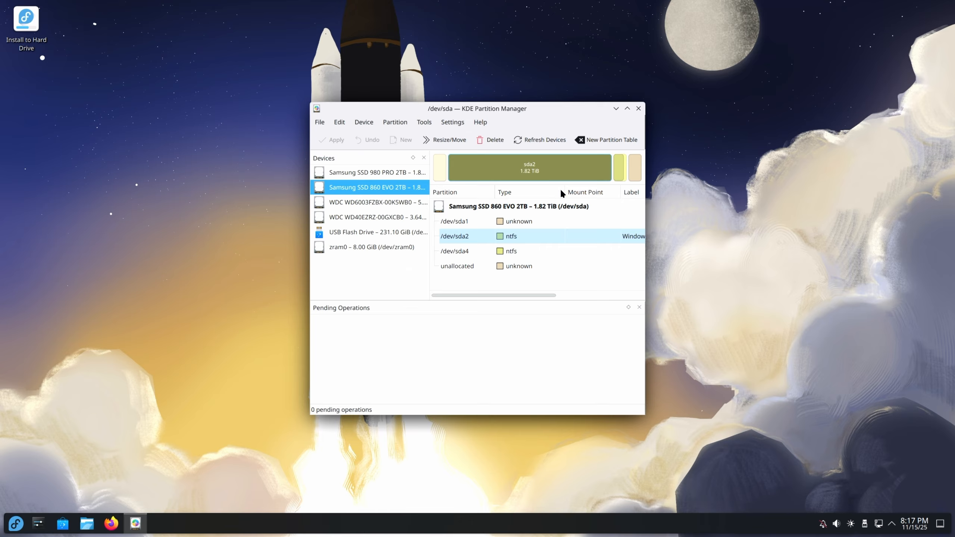
pyautogui.click(514, 296)
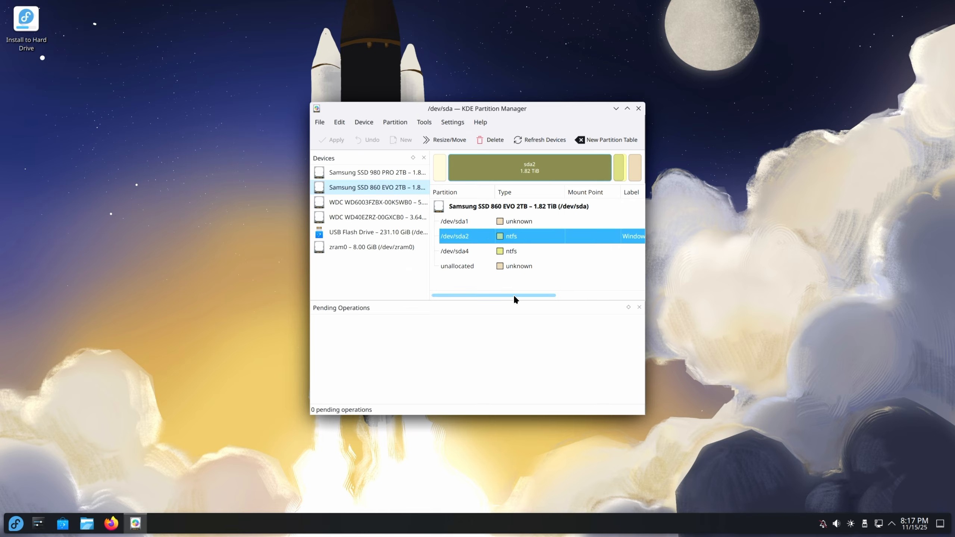
pyautogui.moveTo(514, 297); pyautogui.dragTo(569, 243)
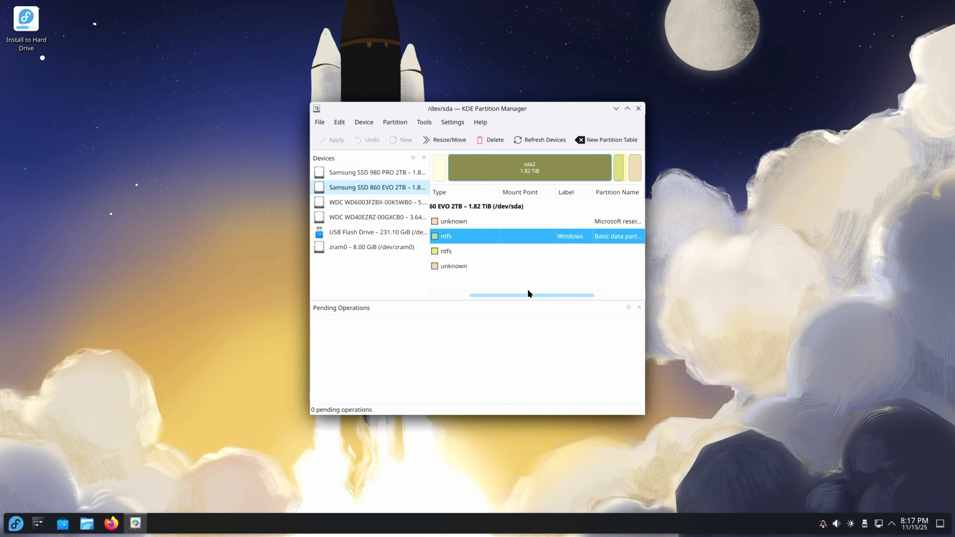
pyautogui.moveTo(537, 296); pyautogui.dragTo(496, 294)
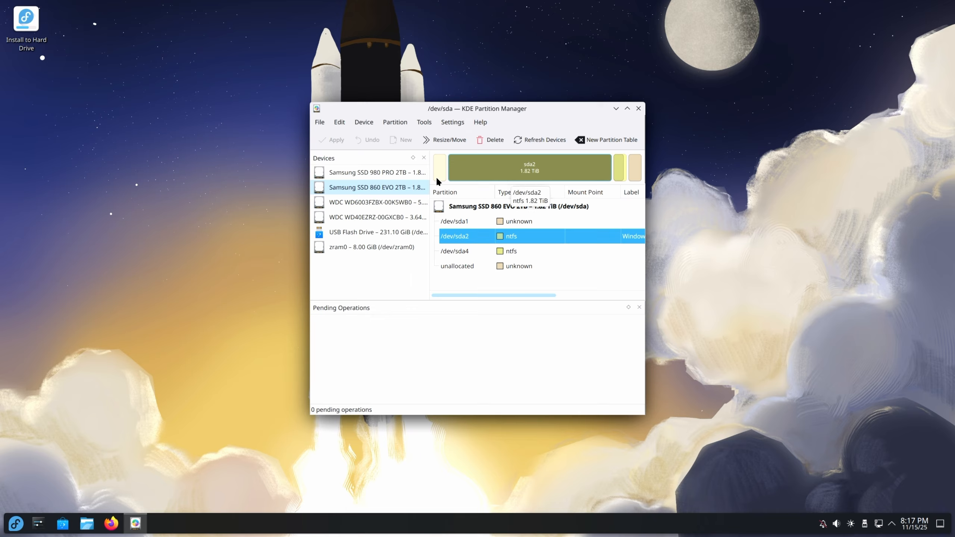
# - Shrink the /dev/sda2 partition by setting its free space after to 953,531 MiB
pyautogui.click(437, 139)
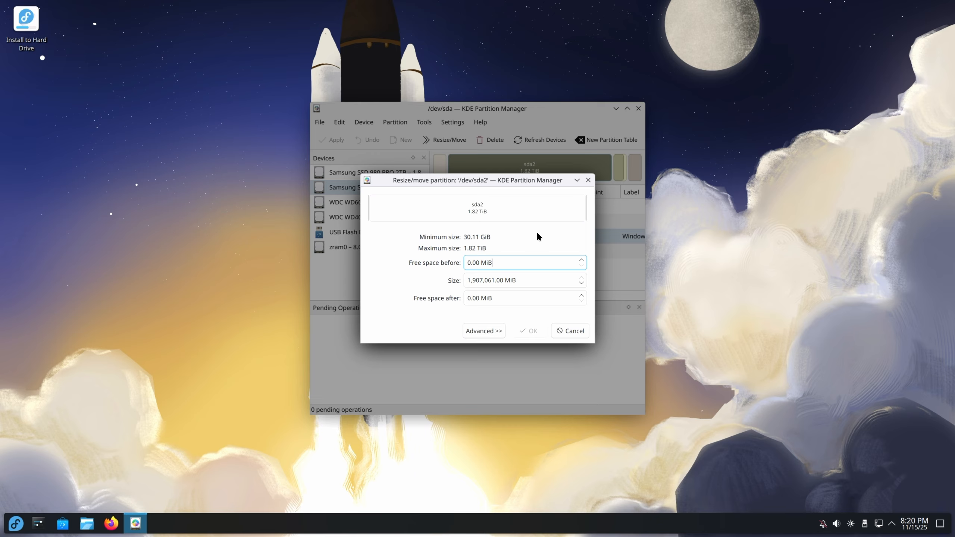
pyautogui.click(500, 299)
pyautogui.moveTo(500, 300); pyautogui.dragTo(458, 298)
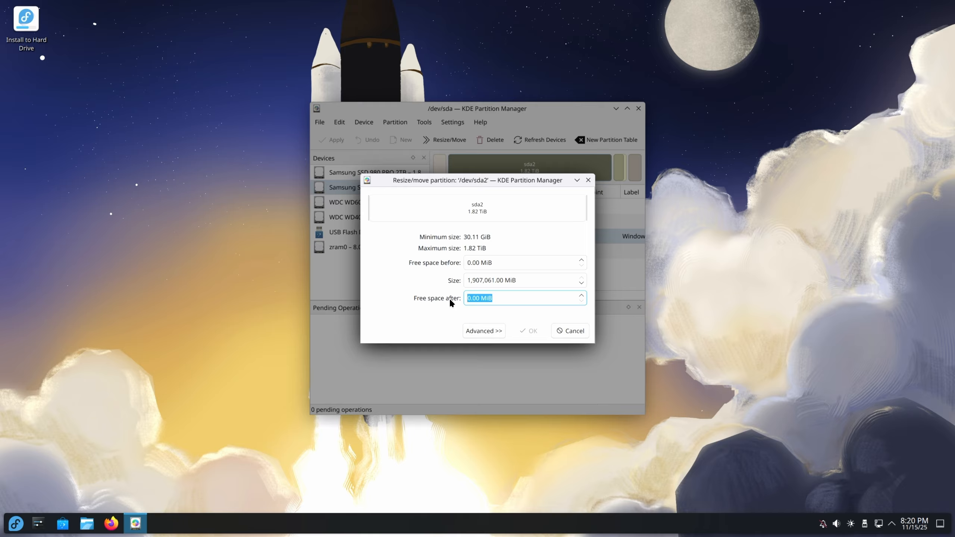
pyautogui.write('953530.5')
pyautogui.press('Tab')
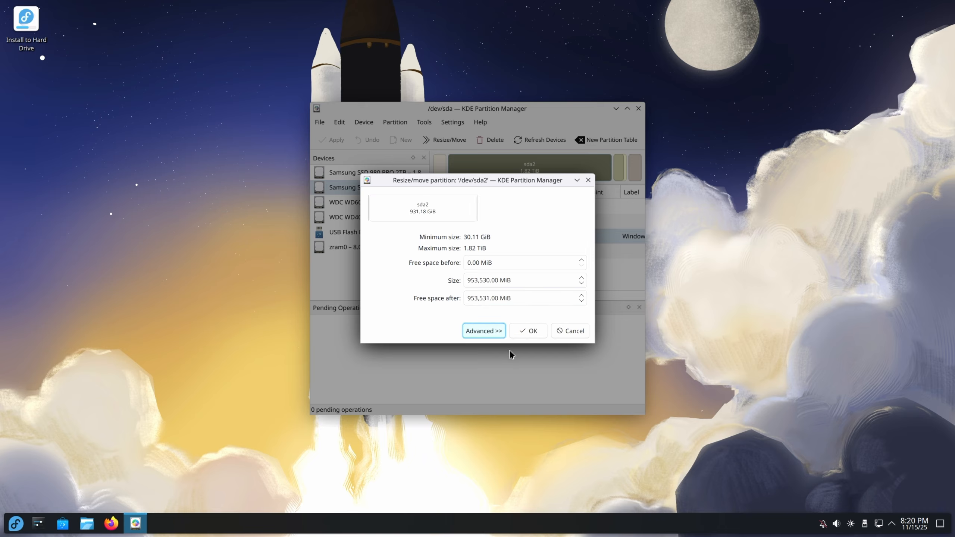
pyautogui.click(531, 334)
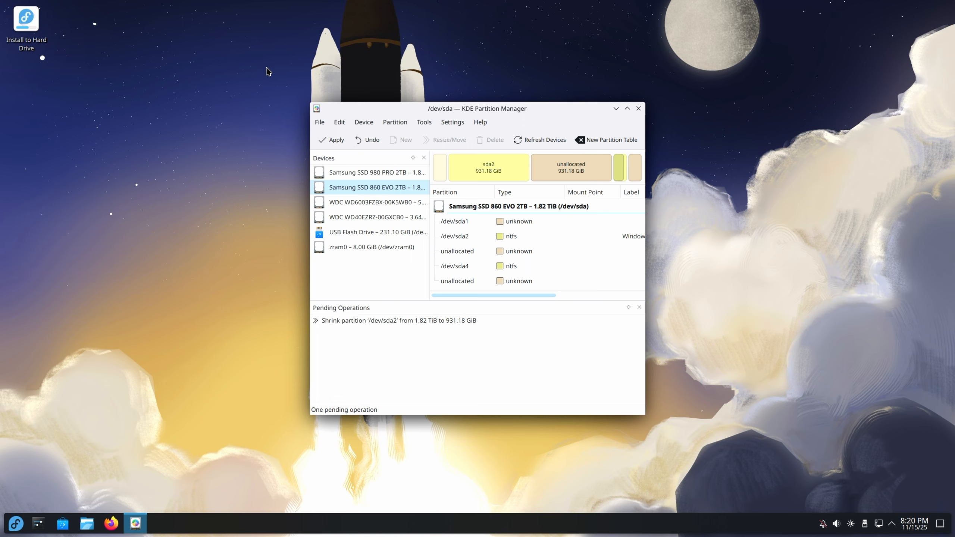
# - Apply the pending shrink operation on /dev/sda2 and close the partition manager
pyautogui.click(331, 138)
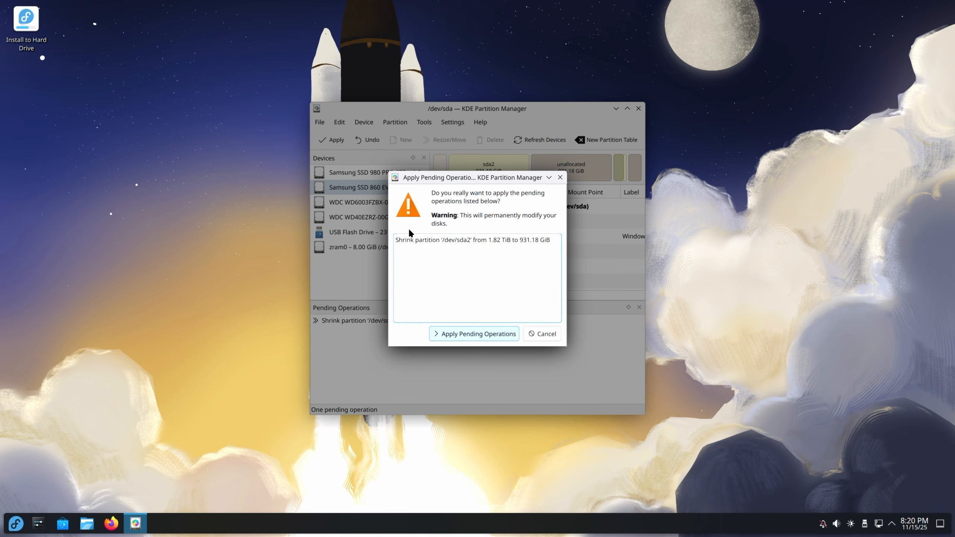
pyautogui.click(458, 336)
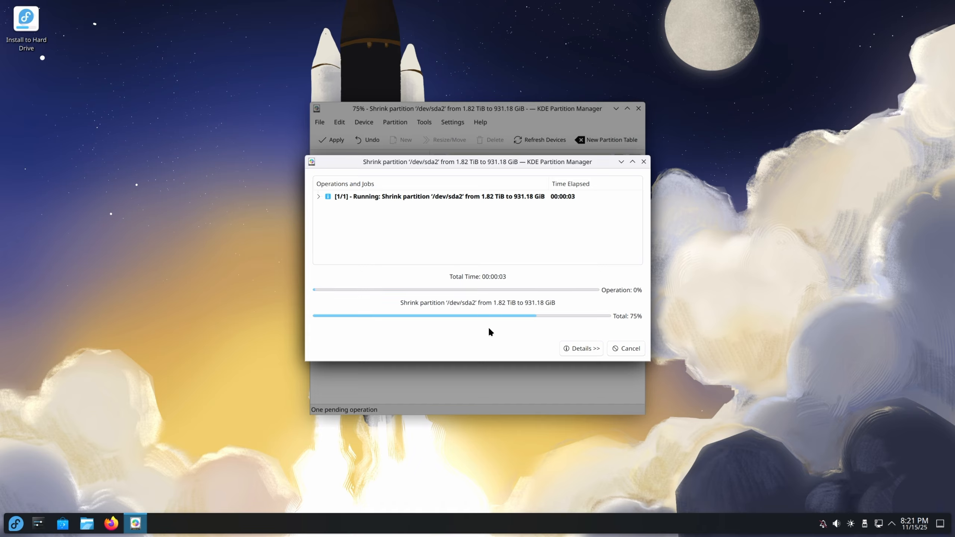
pyautogui.click(625, 348)
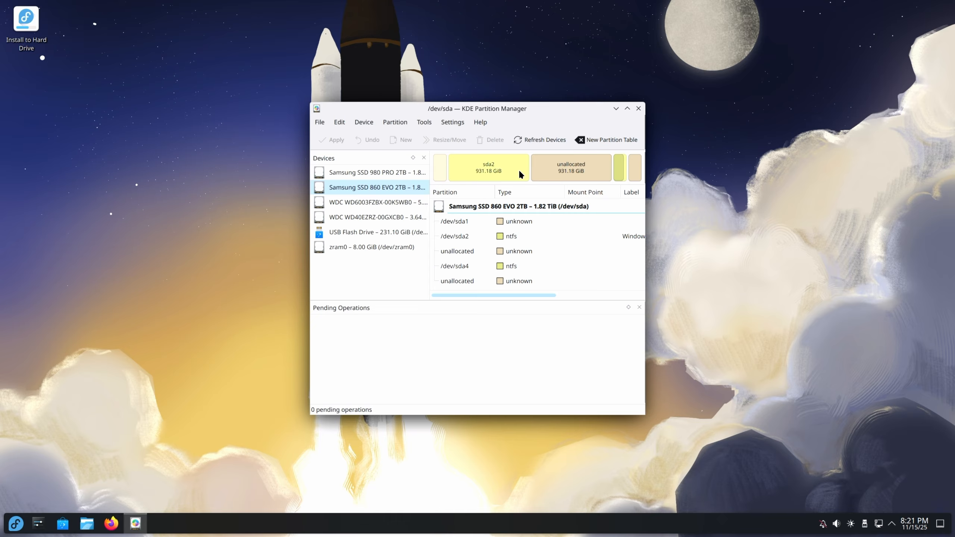
pyautogui.click(640, 109)
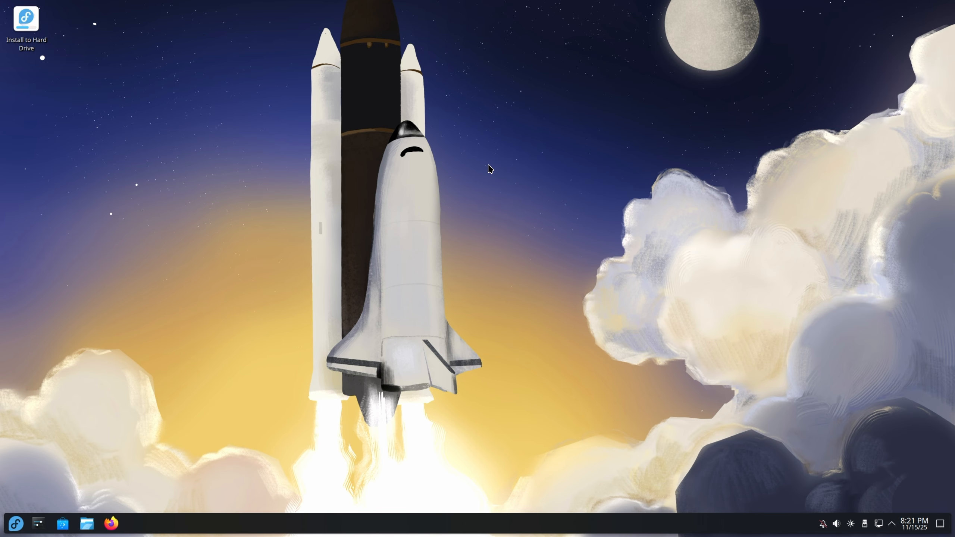
pyautogui.press('super')
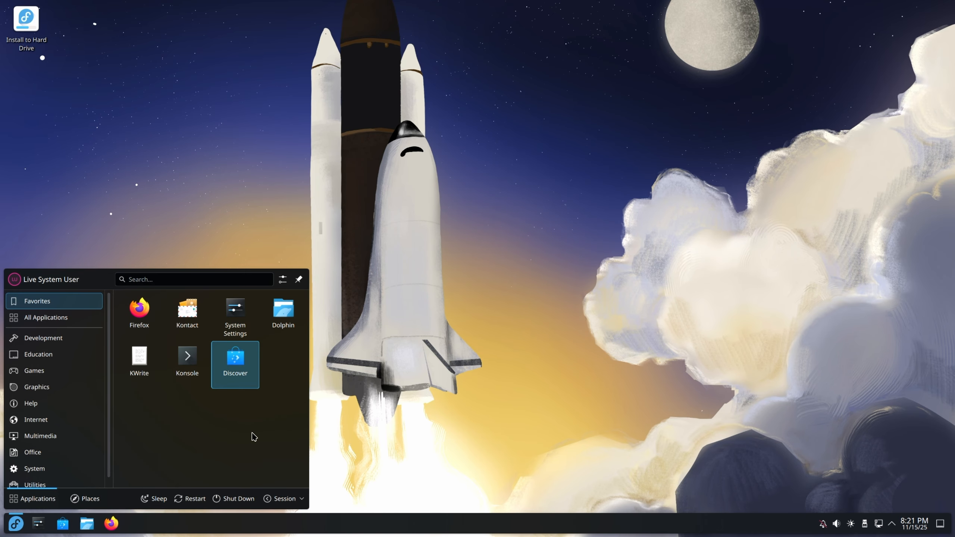
pyautogui.moveTo(804, 125); pyautogui.dragTo(173, 344)
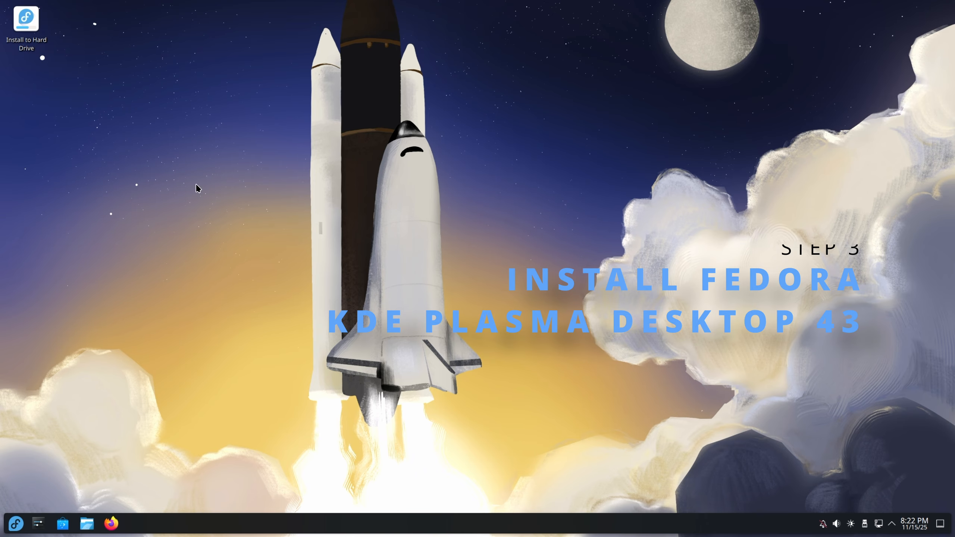
# - Start the hard drive installer and proceed with English (Canada) as the language and English (US) as the keyboard layout
pyautogui.doubleClick(31, 24)
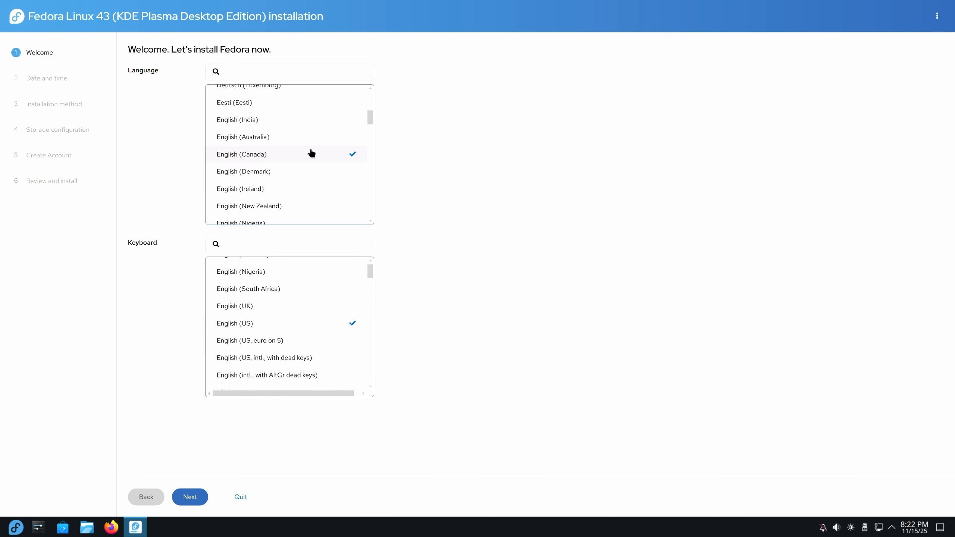
pyautogui.scroll(-20, 301, 154)
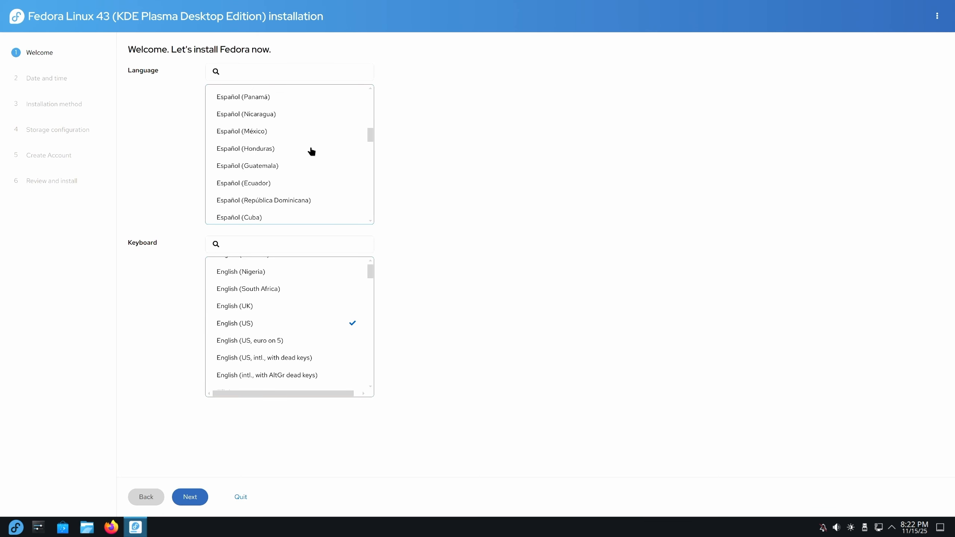
pyautogui.scroll(15, 297, 153)
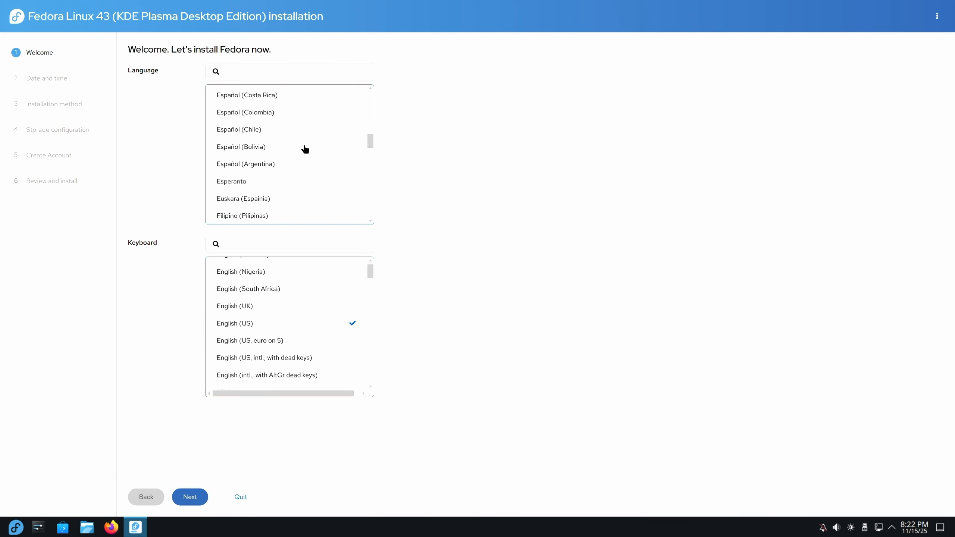
pyautogui.scroll(5, 305, 149)
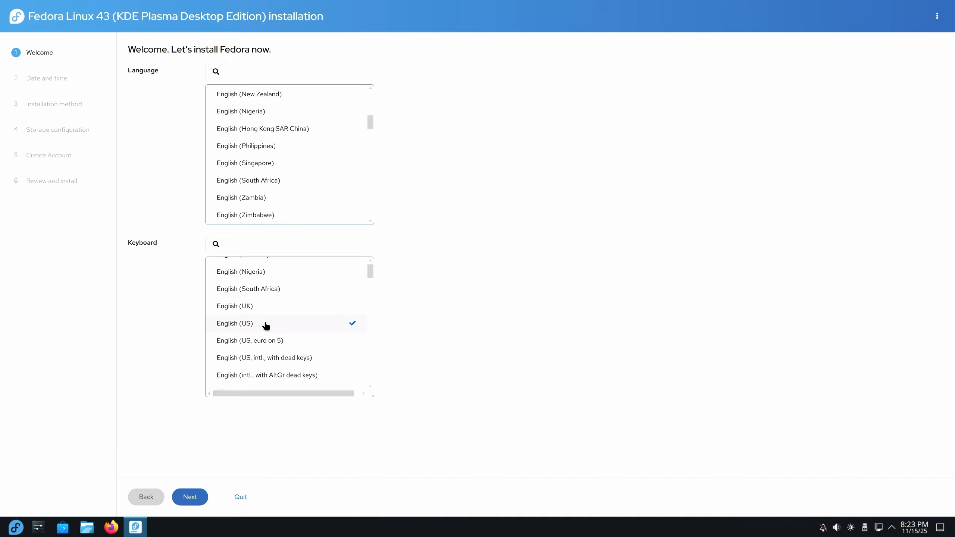
pyautogui.scroll(-3, 269, 326)
pyautogui.scroll(-1, 270, 325)
pyautogui.scroll(4, 270, 325)
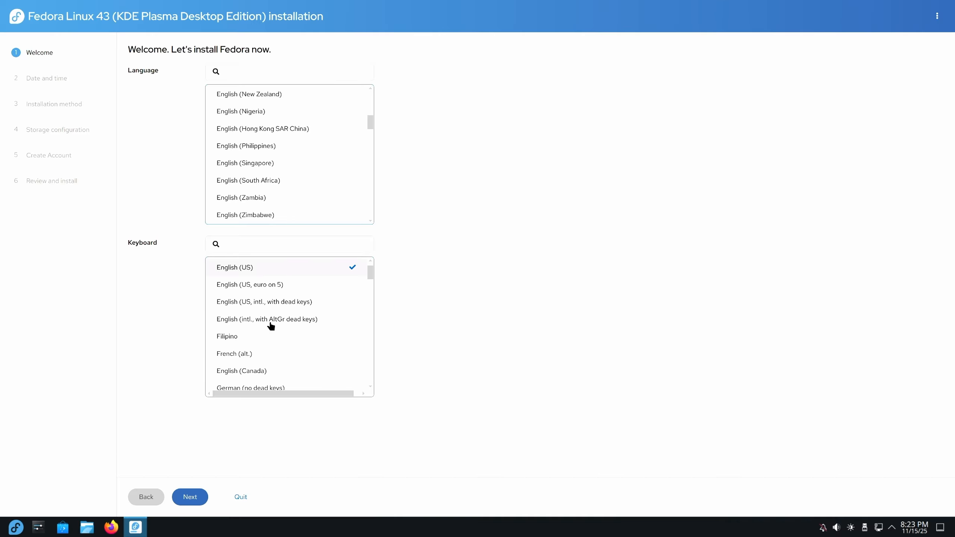
pyautogui.click(190, 496)
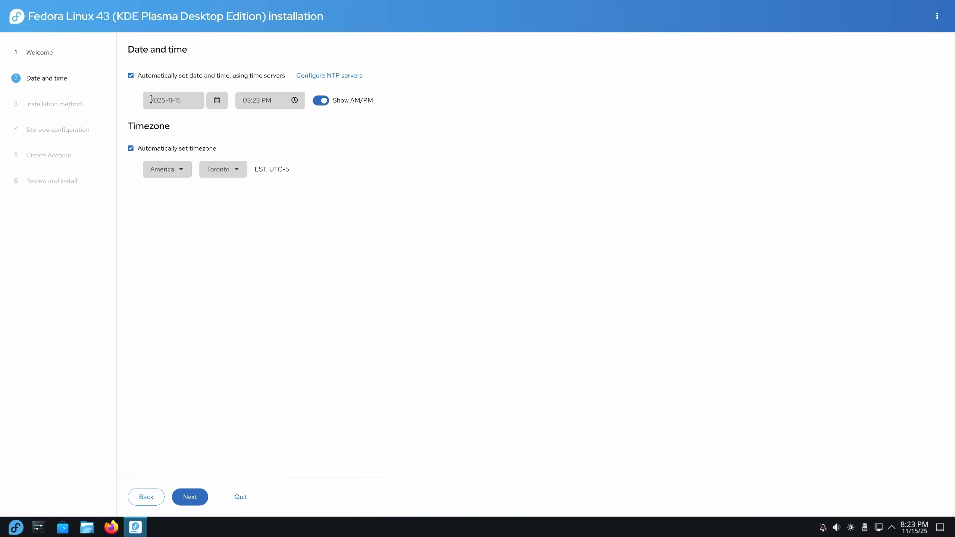
# - Turn automatic date and time off and back on
pyautogui.click(138, 73)
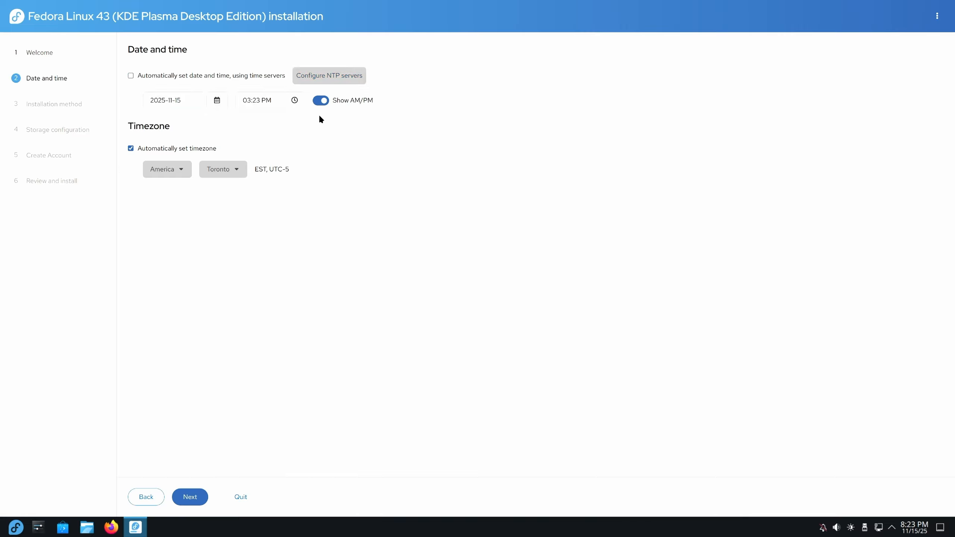
pyautogui.click(134, 77)
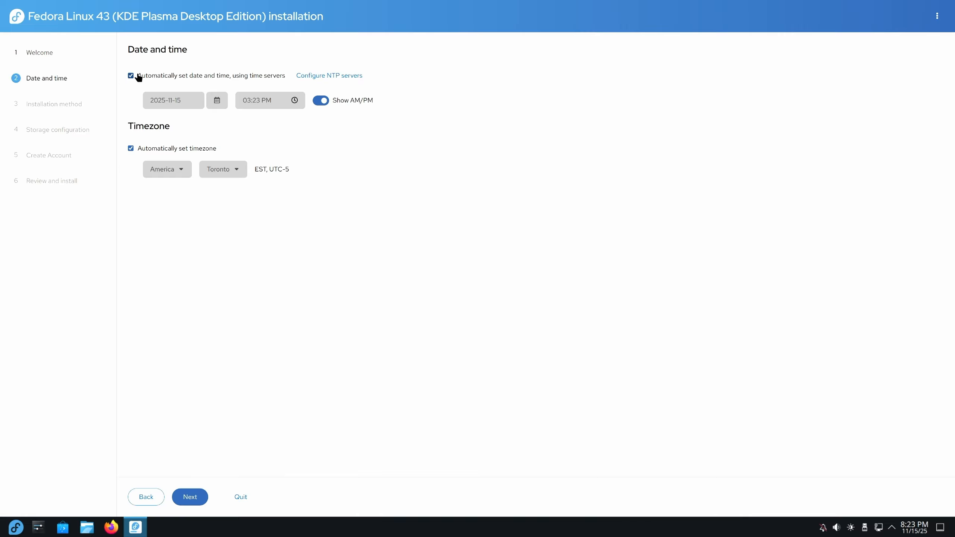
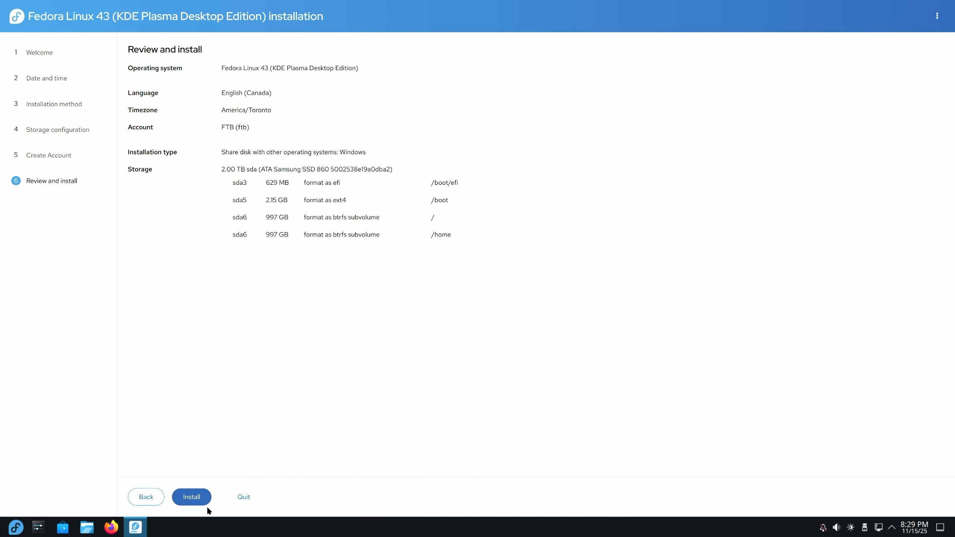
# - Install Fedora Linux 43 with the reviewed settings and exit to the live desktop once the installation is done
pyautogui.click(196, 498)
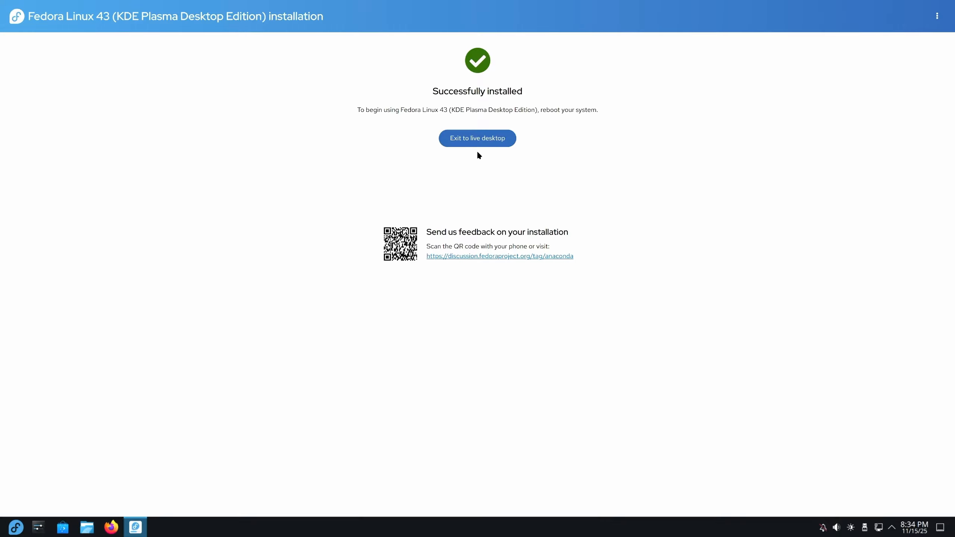
pyautogui.click(469, 143)
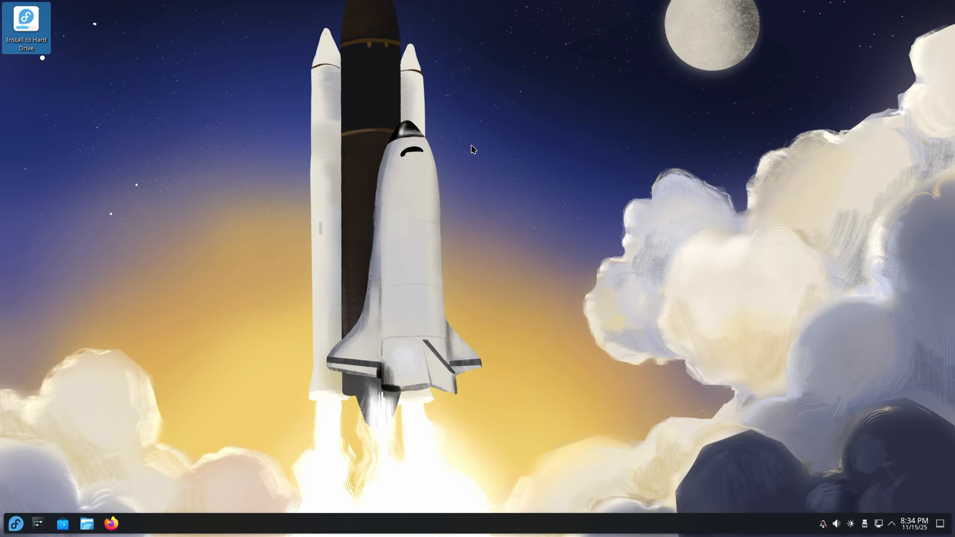
pyautogui.moveTo(876, 128); pyautogui.dragTo(204, 315)
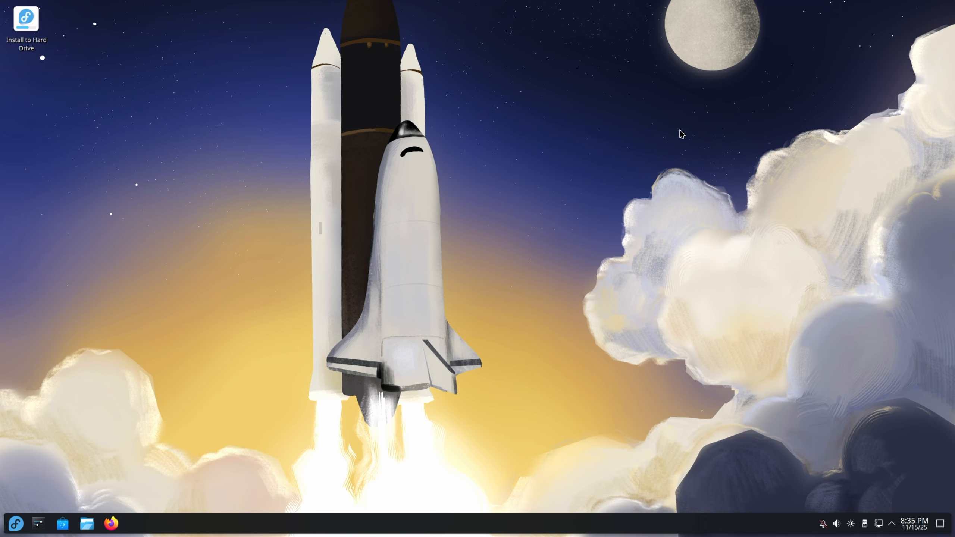
# - Restart the computer into the installed system and log in with the account password
pyautogui.press('super')
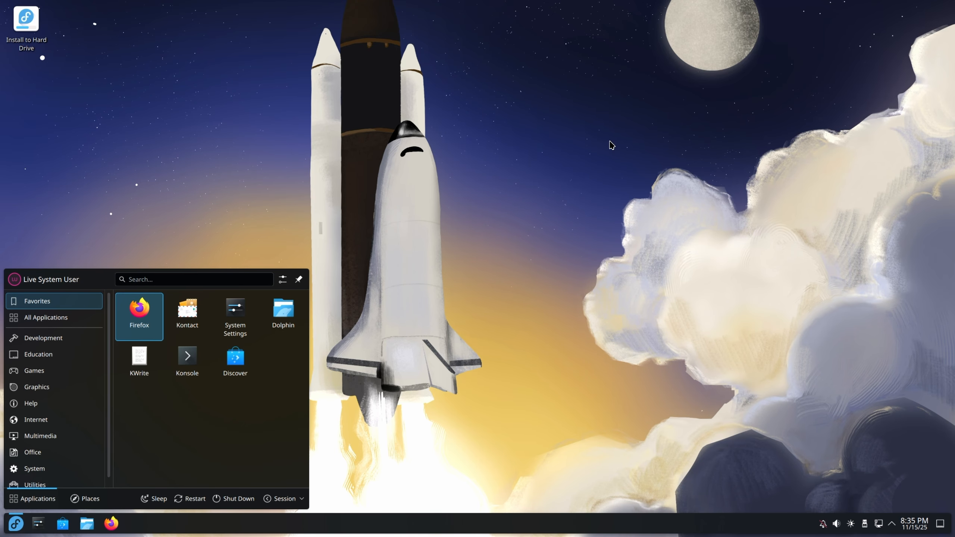
pyautogui.click(194, 500)
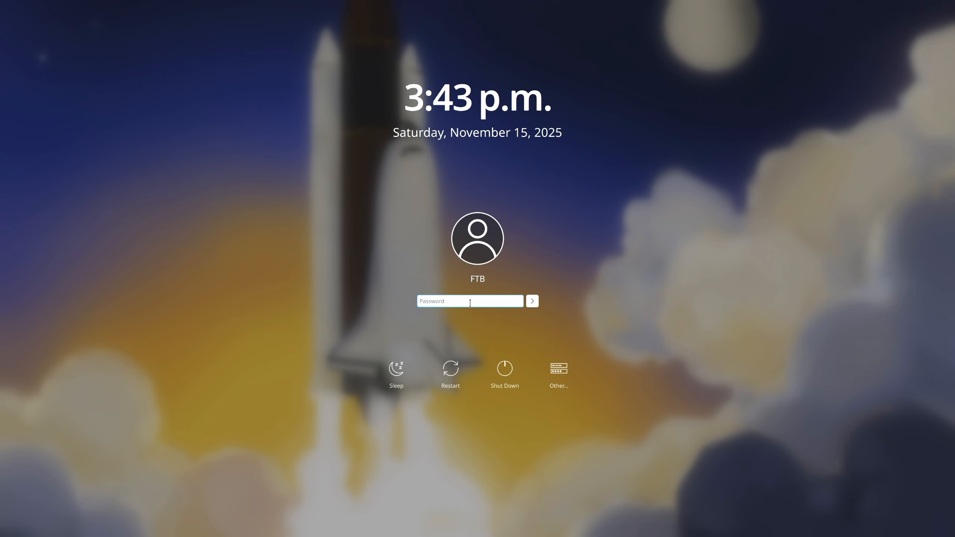
pyautogui.write('********************')
pyautogui.press('Return')
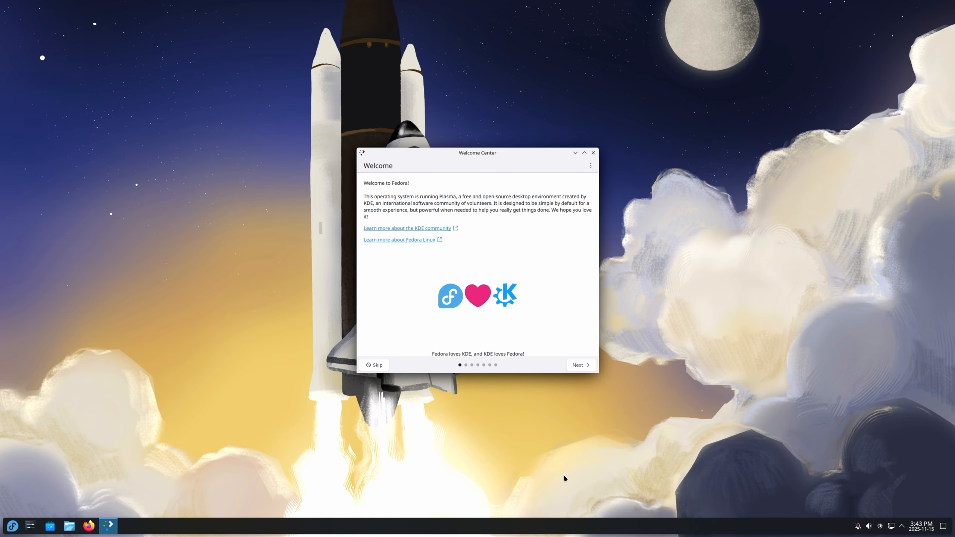
# - Page through the first Welcome Center pages and close it
pyautogui.click(594, 365)
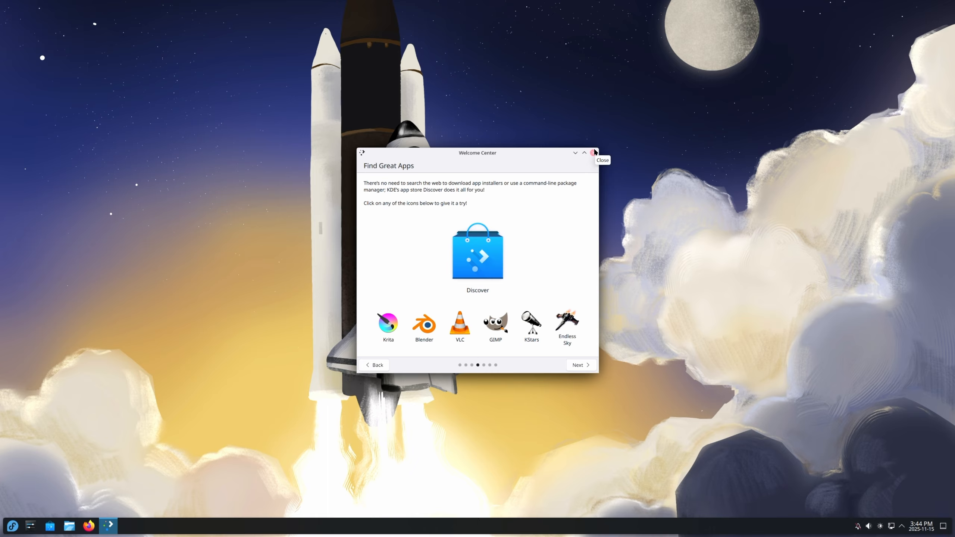
pyautogui.click(594, 152)
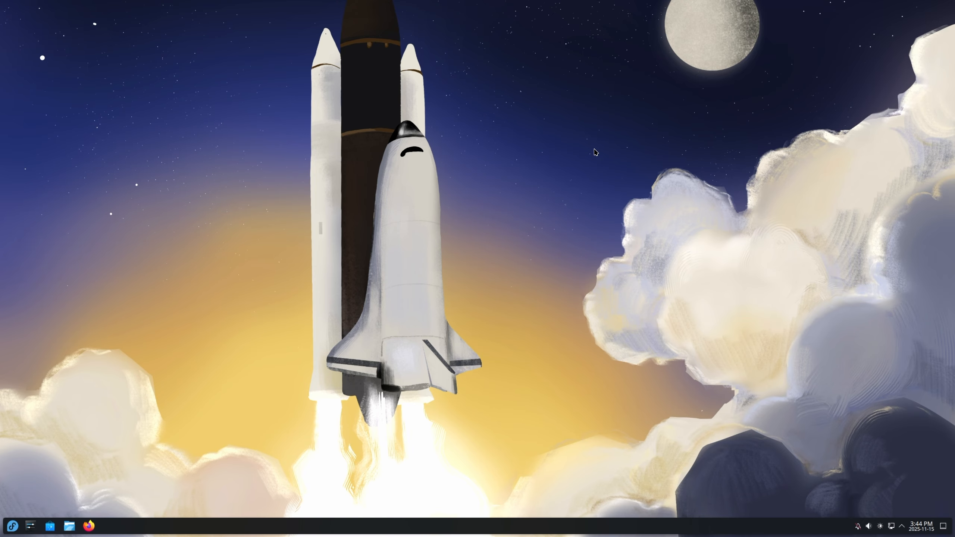
pyautogui.moveTo(152, 43); pyautogui.dragTo(912, 336)
# - Search the applications for "update", launch Discover and show its available updates
pyautogui.press('super')
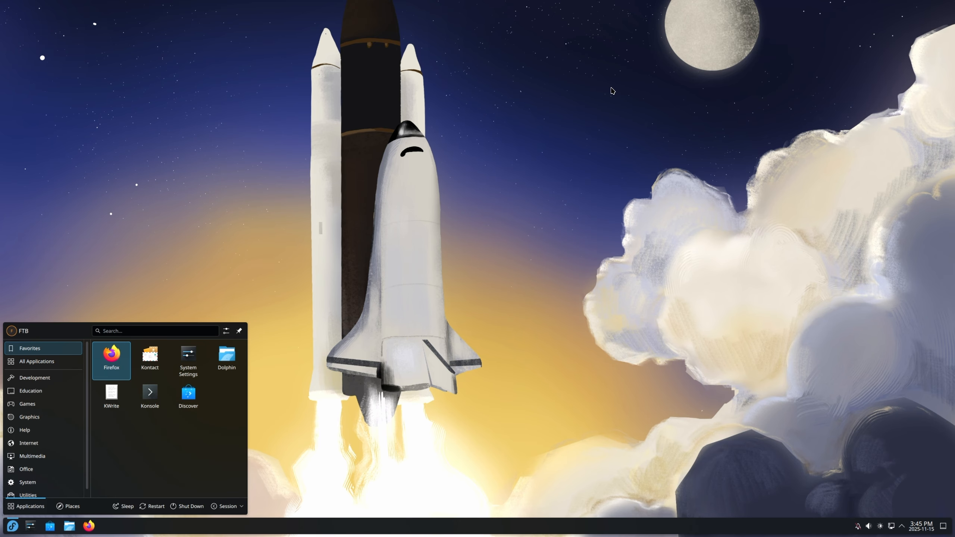
pyautogui.write('update')
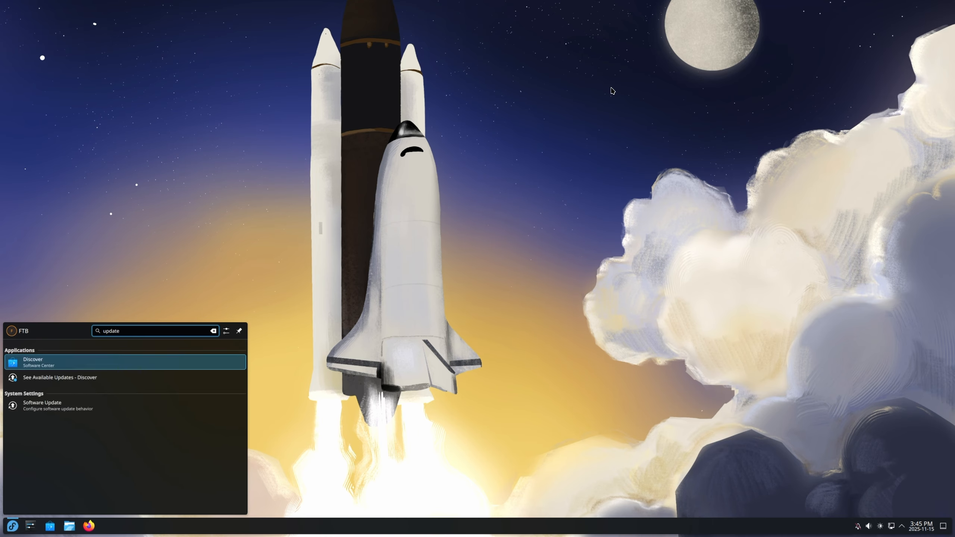
pyautogui.click(55, 361)
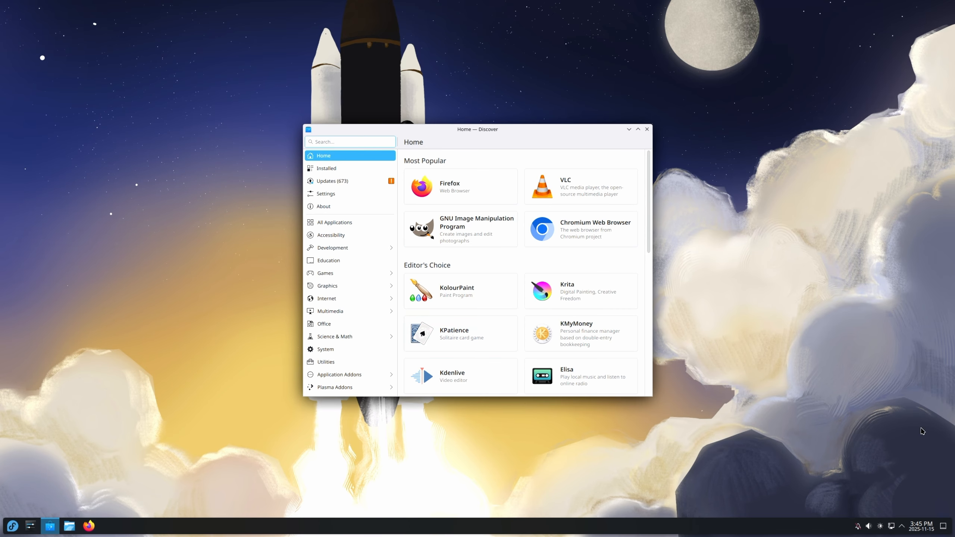
pyautogui.click(355, 184)
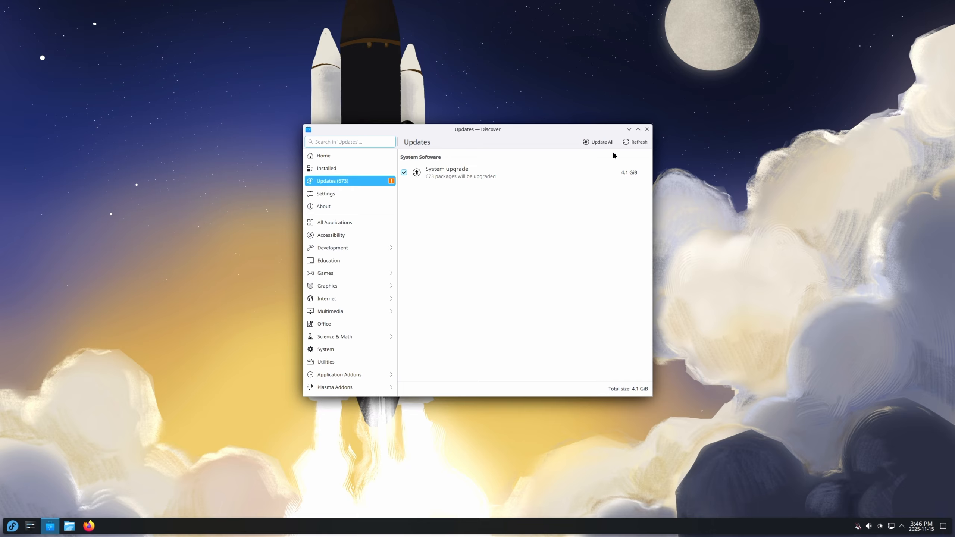
# - Refresh and download all system updates, restart to install them, and dismiss the Plasma update notice
pyautogui.click(632, 142)
pyautogui.click(594, 141)
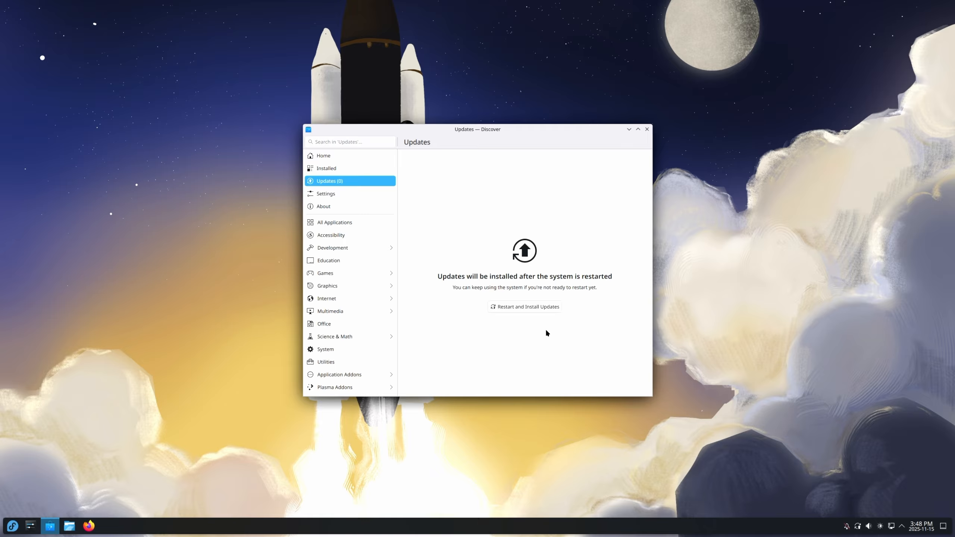
pyautogui.click(511, 306)
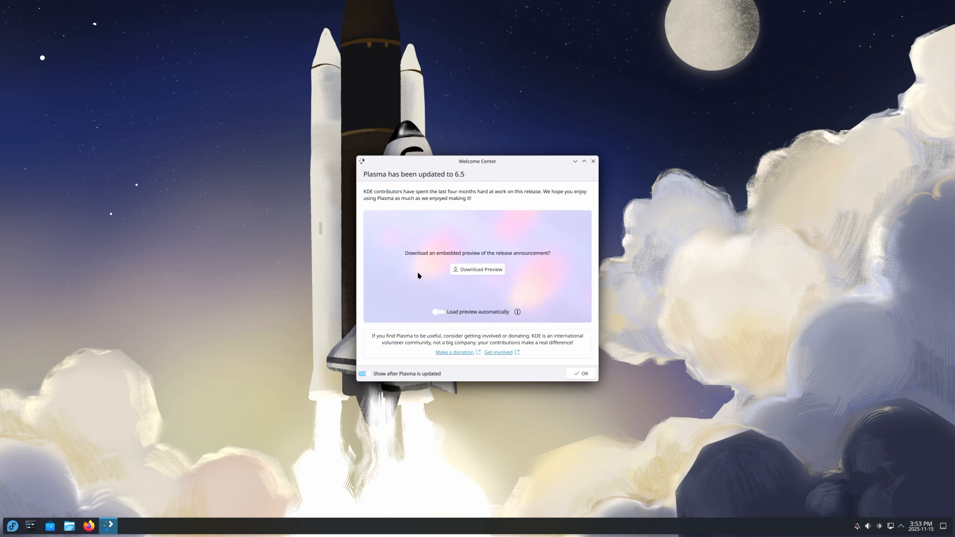
pyautogui.click(583, 374)
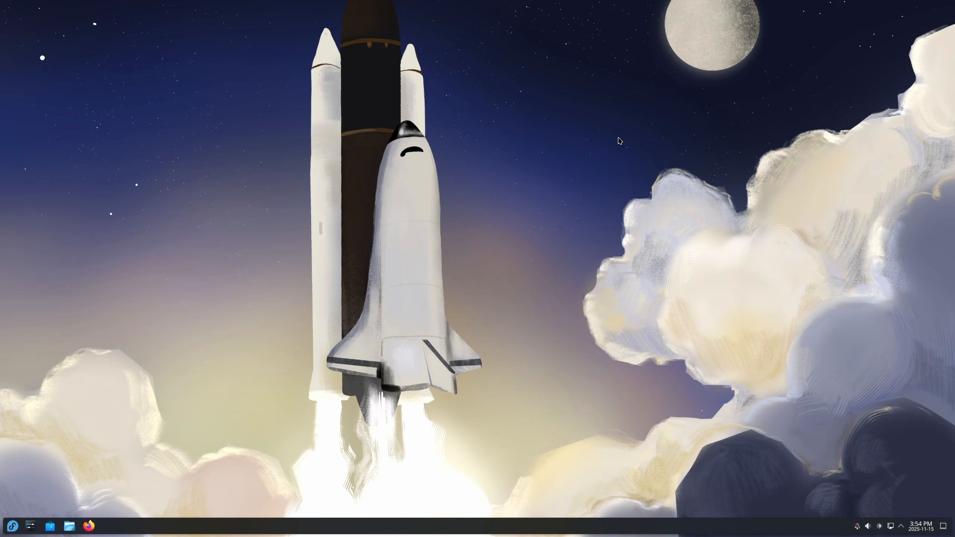
# - Find Btrfs Assistant in Discover by searching "btrfs assistant" and install it from Fedora Linux
pyautogui.click(51, 526)
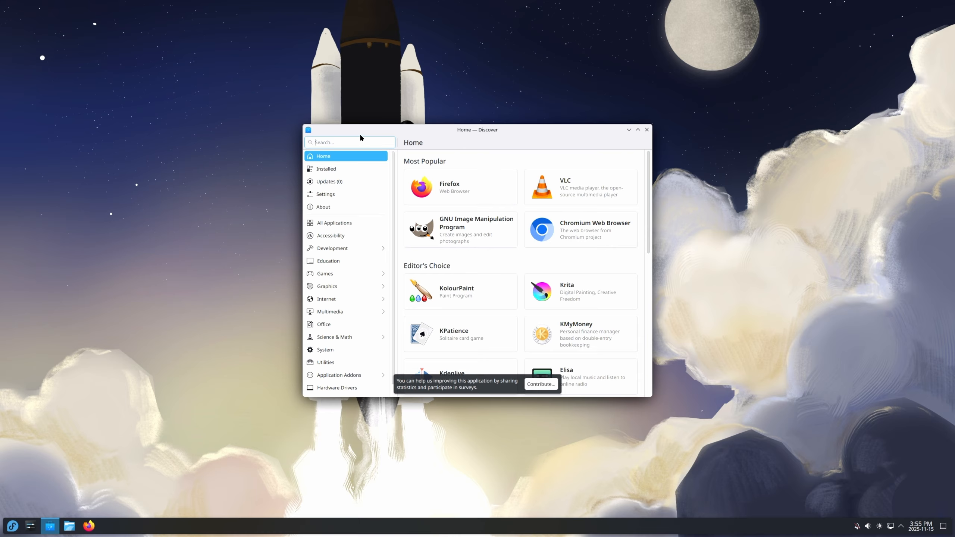
pyautogui.write('btrfs assistant')
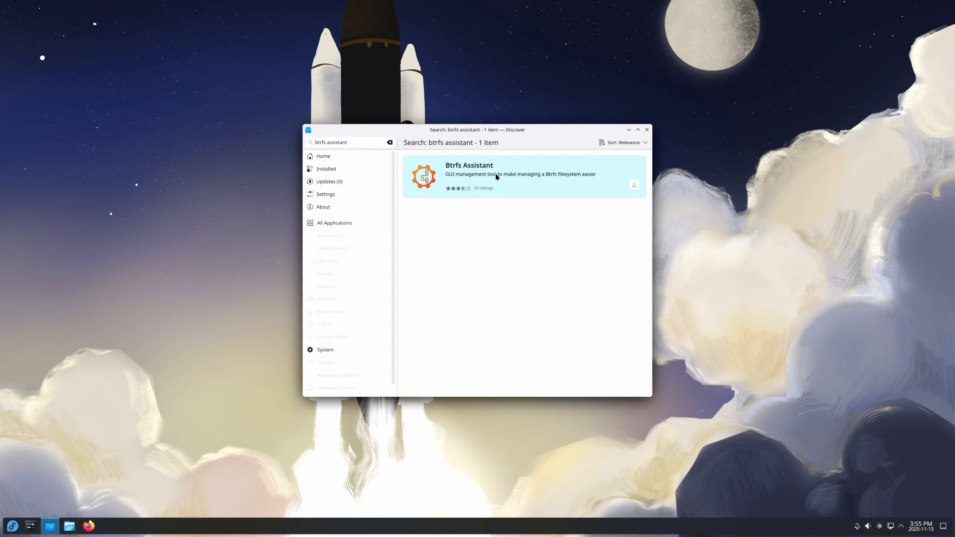
pyautogui.click(543, 175)
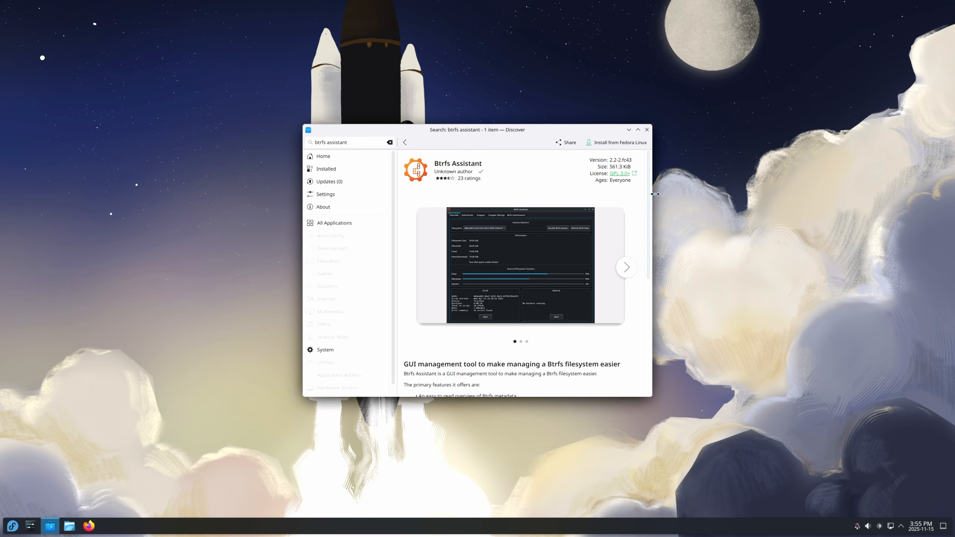
pyautogui.click(609, 143)
# - Launch Btrfs Assistant and authenticate with the account password
pyautogui.click(628, 142)
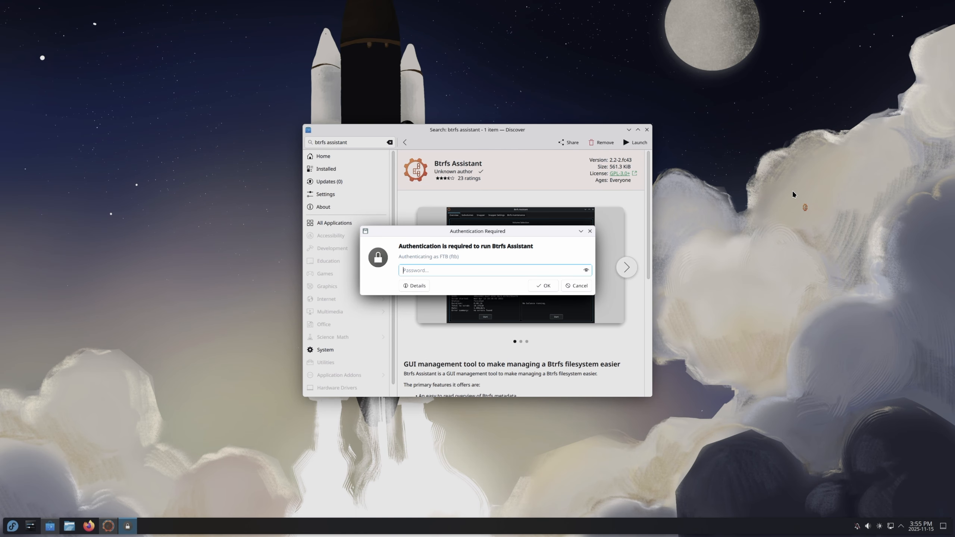
pyautogui.write('*****************')
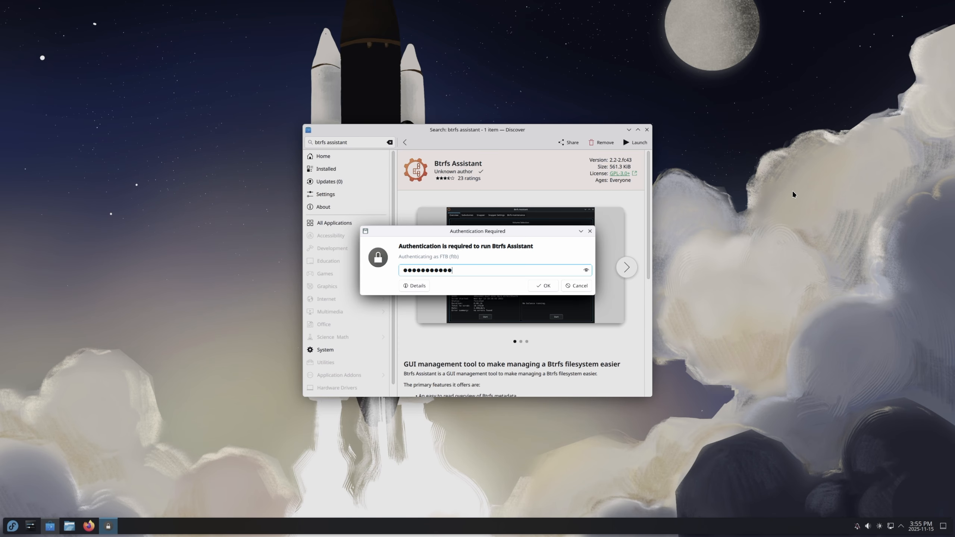
pyautogui.press('Return')
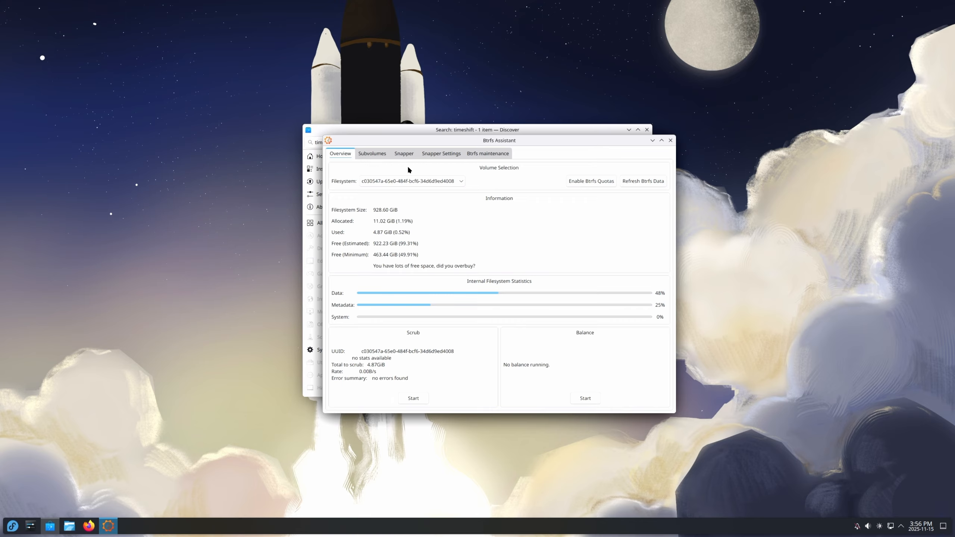
# - Create and save a new Snapper configuration named RestorePoints with the backup path /
pyautogui.click(451, 158)
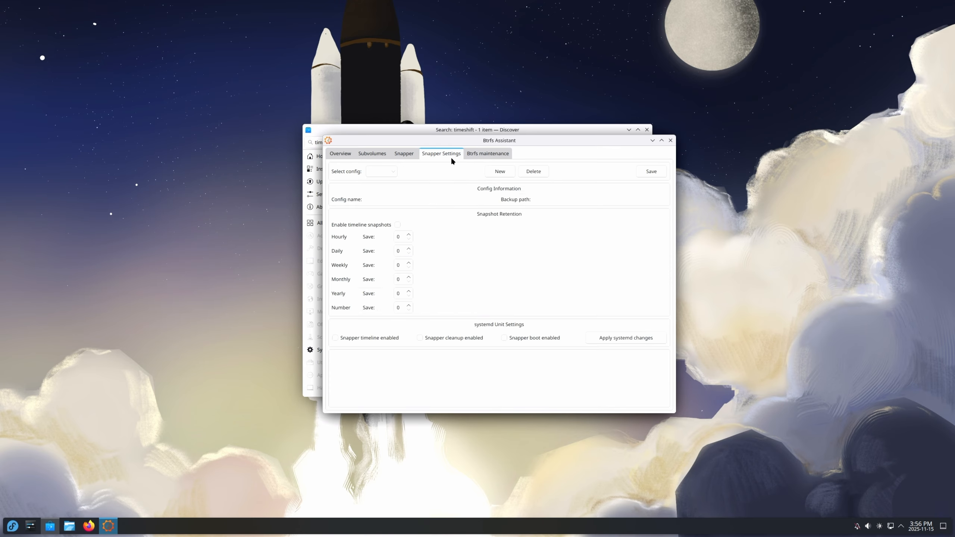
pyautogui.click(492, 171)
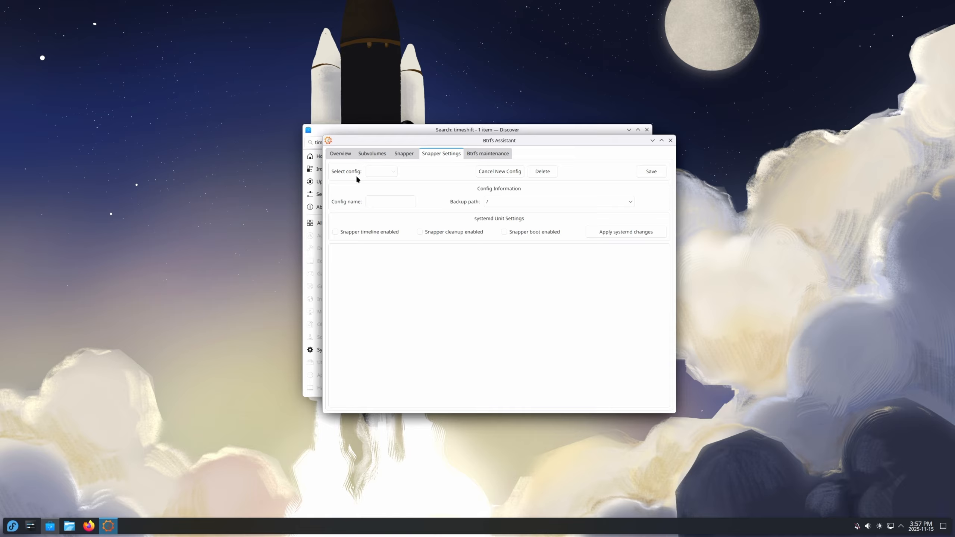
pyautogui.click(411, 198)
pyautogui.write('S')
pyautogui.write('Restore Po')
pyautogui.write('ints')
pyautogui.click(652, 171)
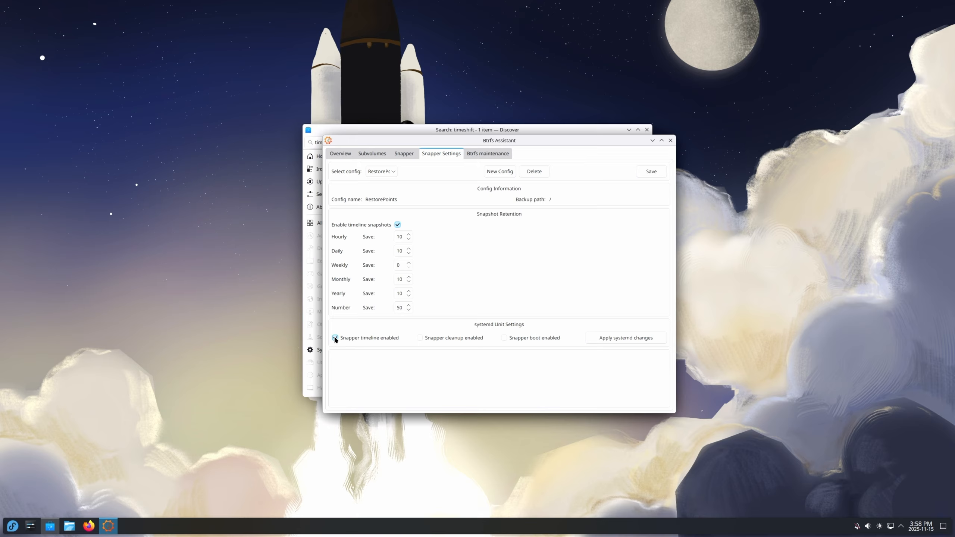
# - Enable Snapper cleanup and Snapper boot in addition to the timeline, and apply the systemd changes
pyautogui.click(419, 338)
pyautogui.click(616, 337)
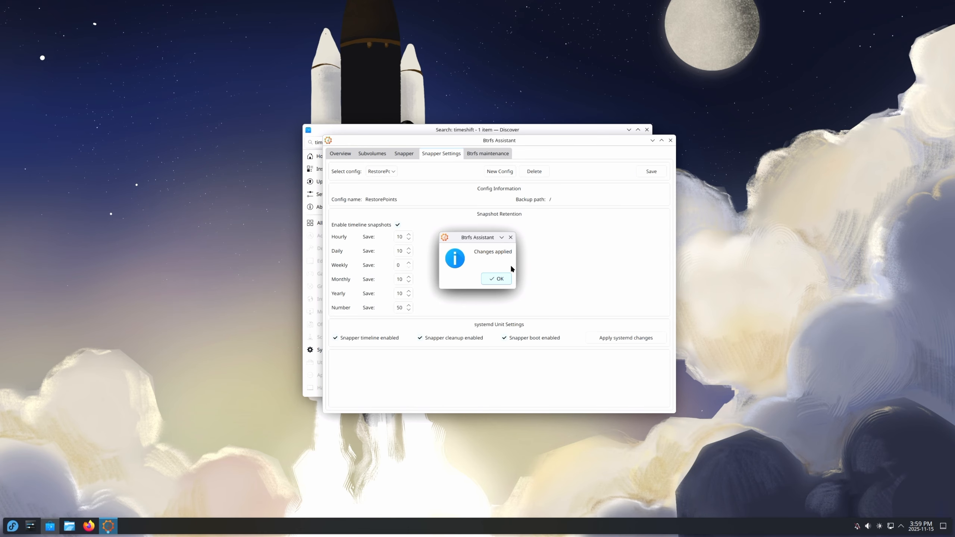
pyautogui.click(499, 278)
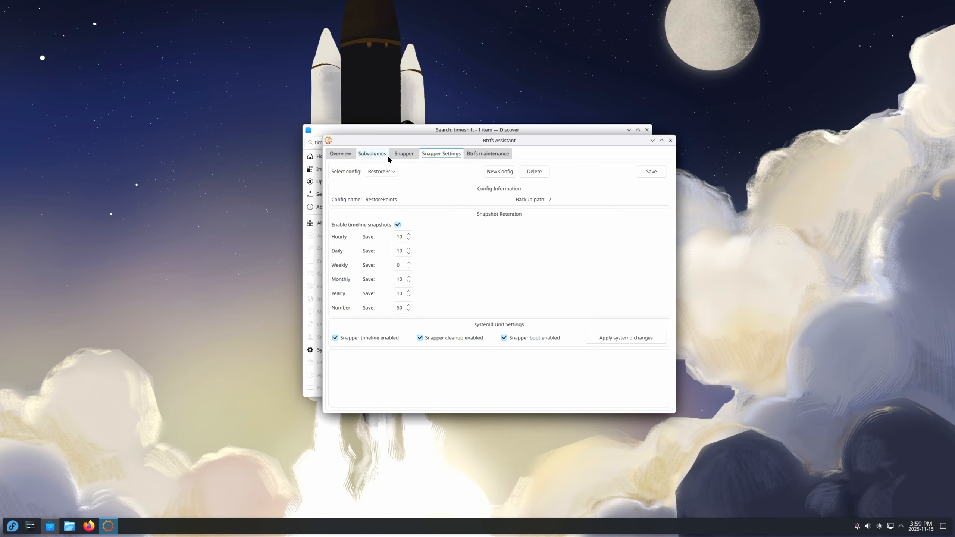
# - Create a snapshot described "Manual Snapshot" in the RestorePoints configuration and select it among the restorable snapshots of root
pyautogui.click(401, 157)
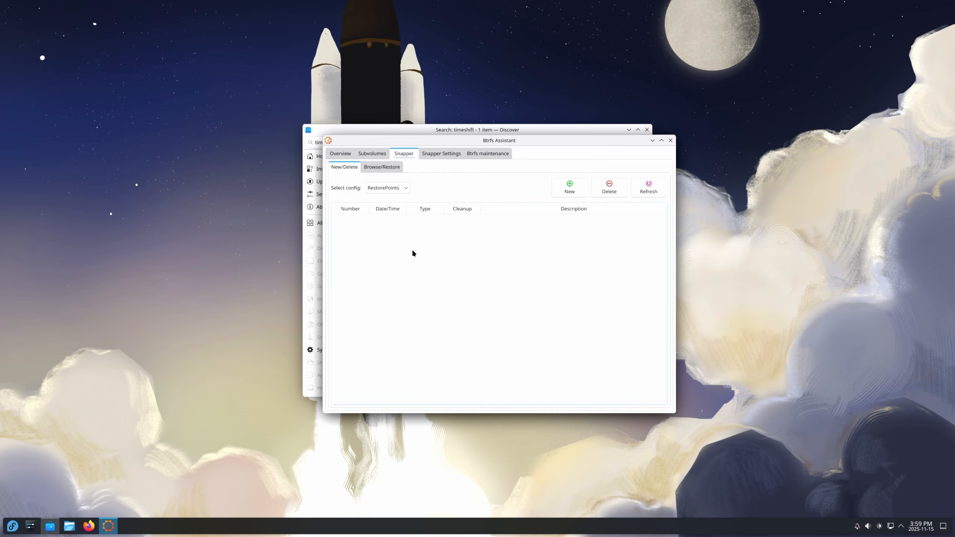
pyautogui.click(569, 184)
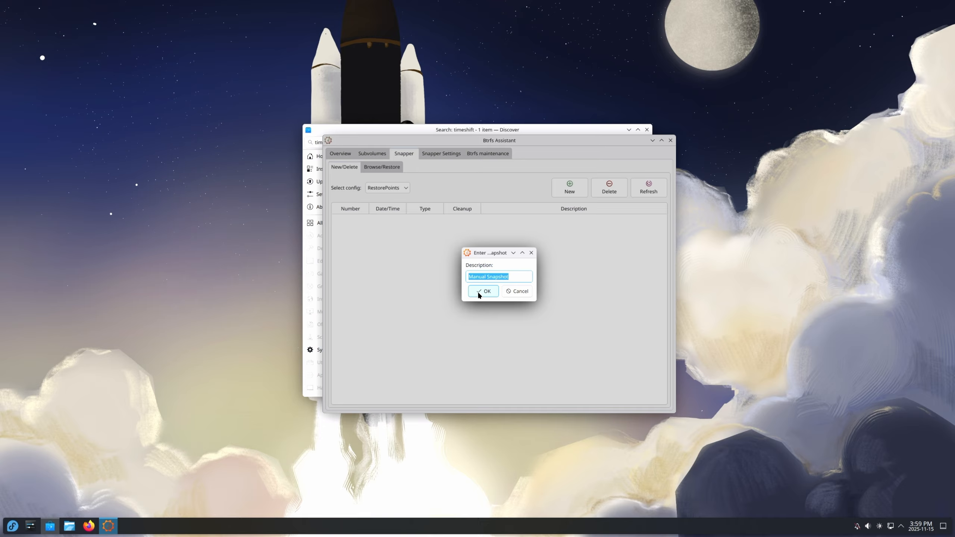
pyautogui.click(478, 292)
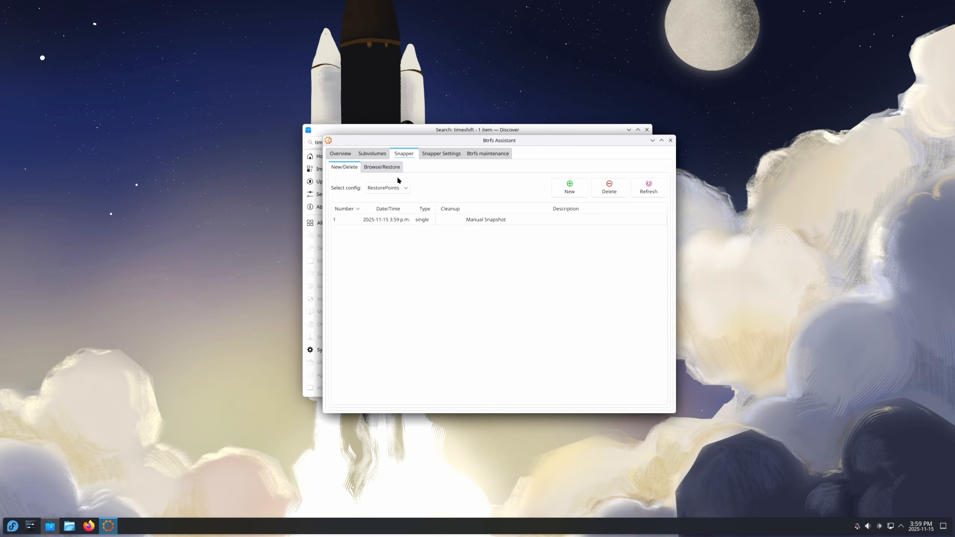
pyautogui.click(381, 167)
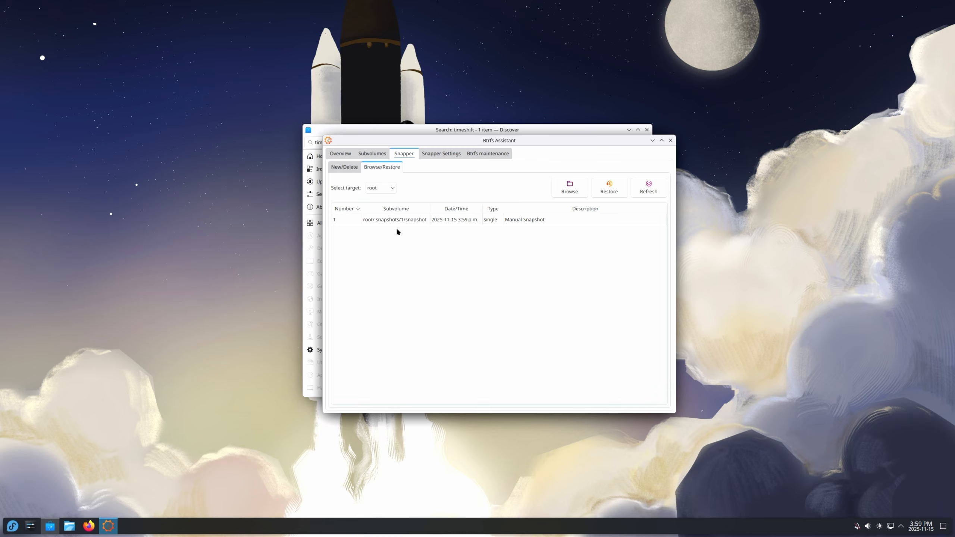
pyautogui.click(424, 222)
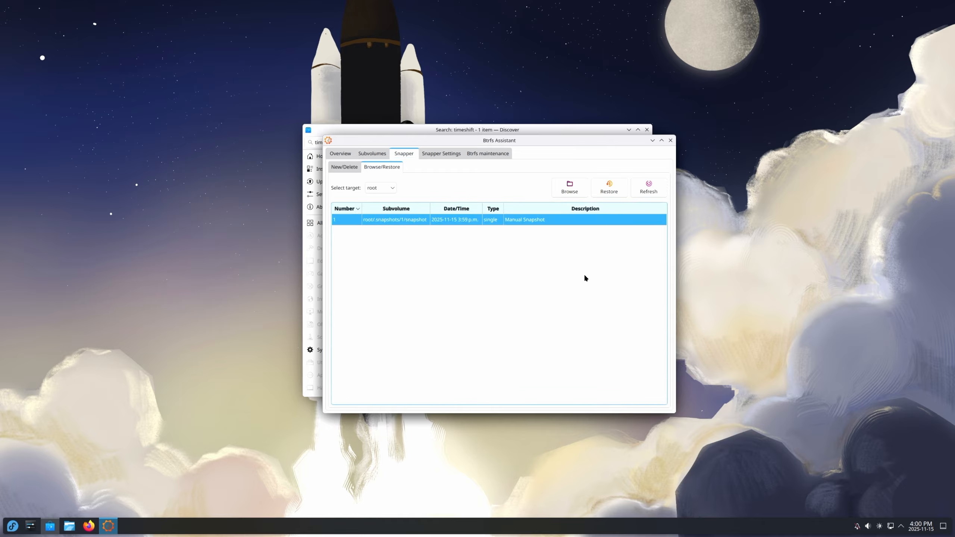